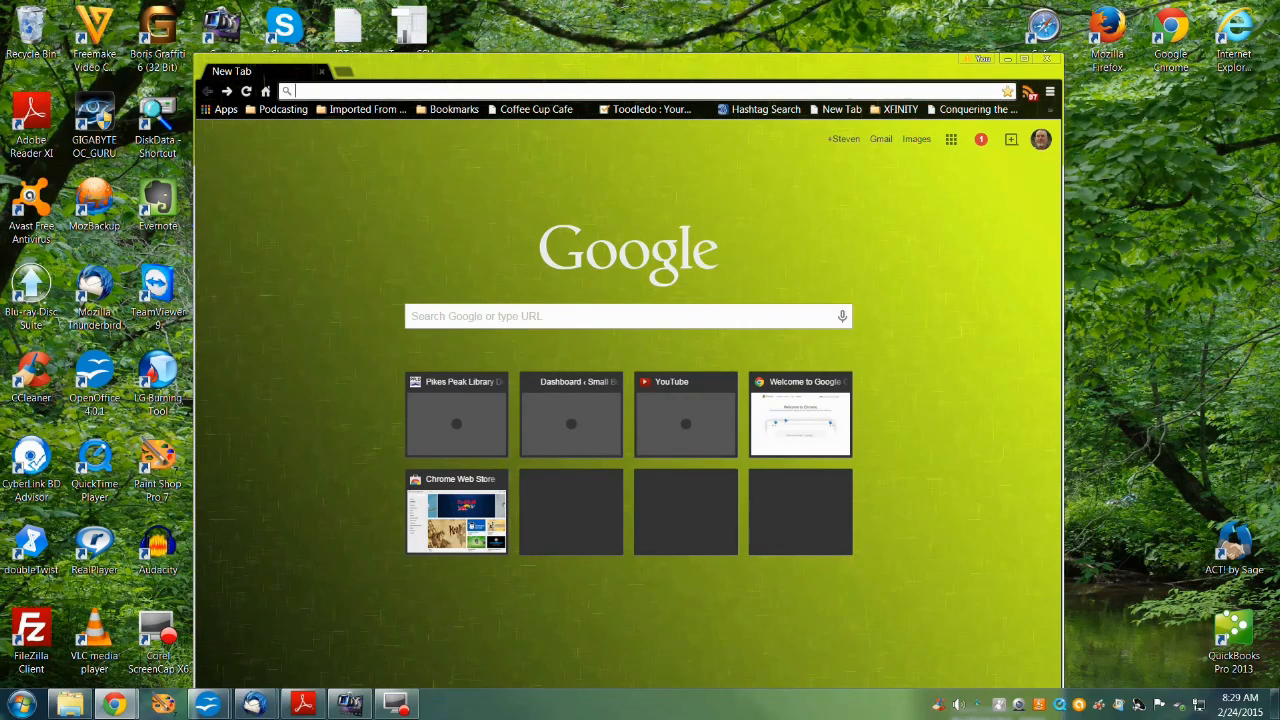
Go to ppld.org and open the Business / Finance subject in the library's Research section
type("ppld.org")
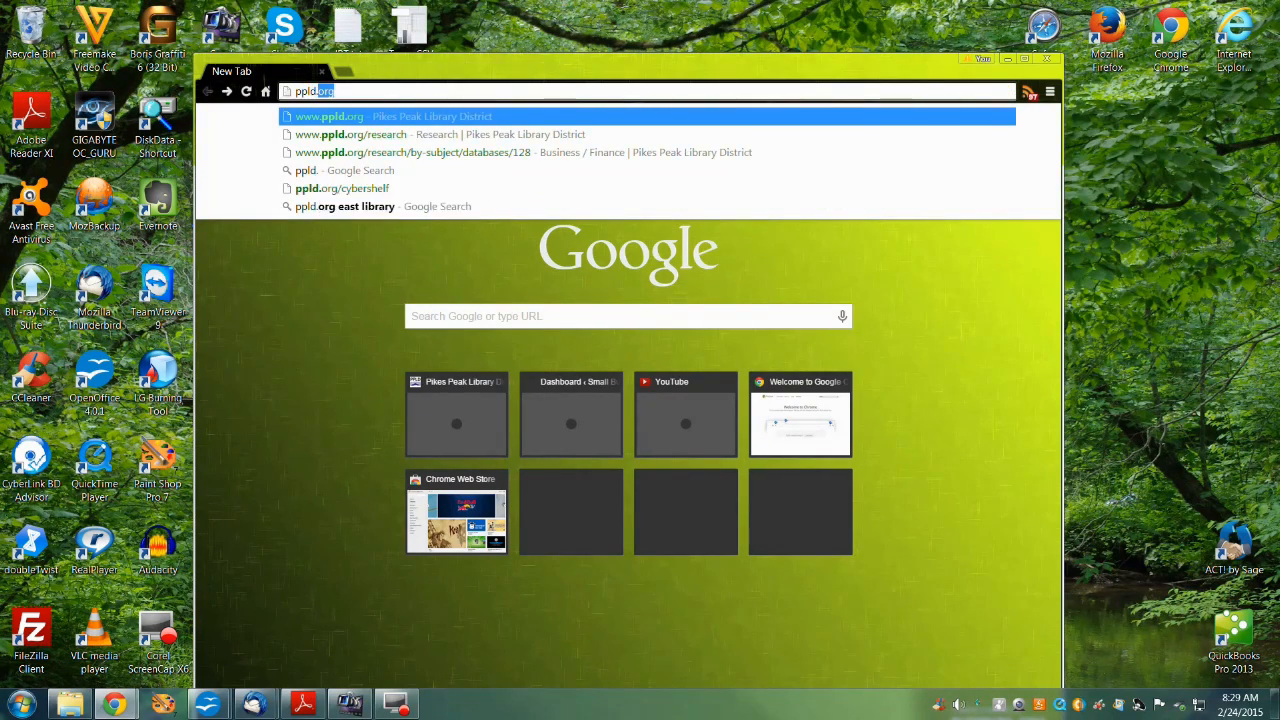
key("Return")
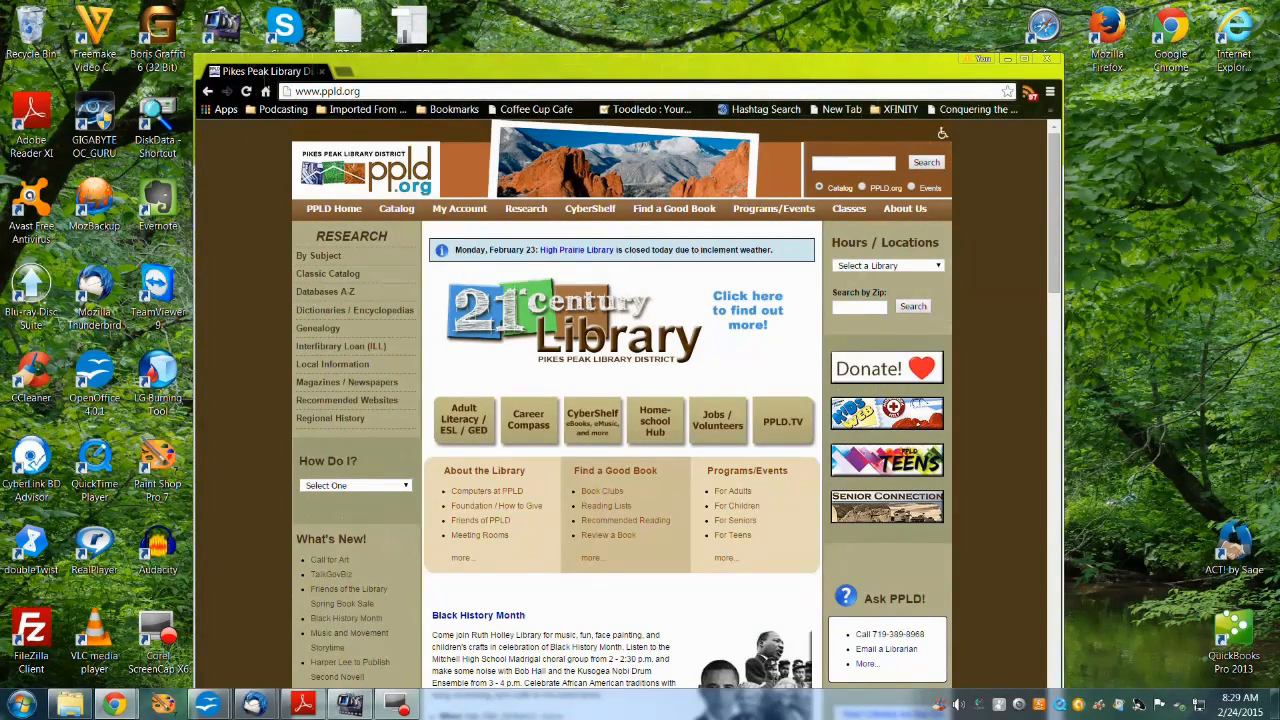
left_click(526, 209)
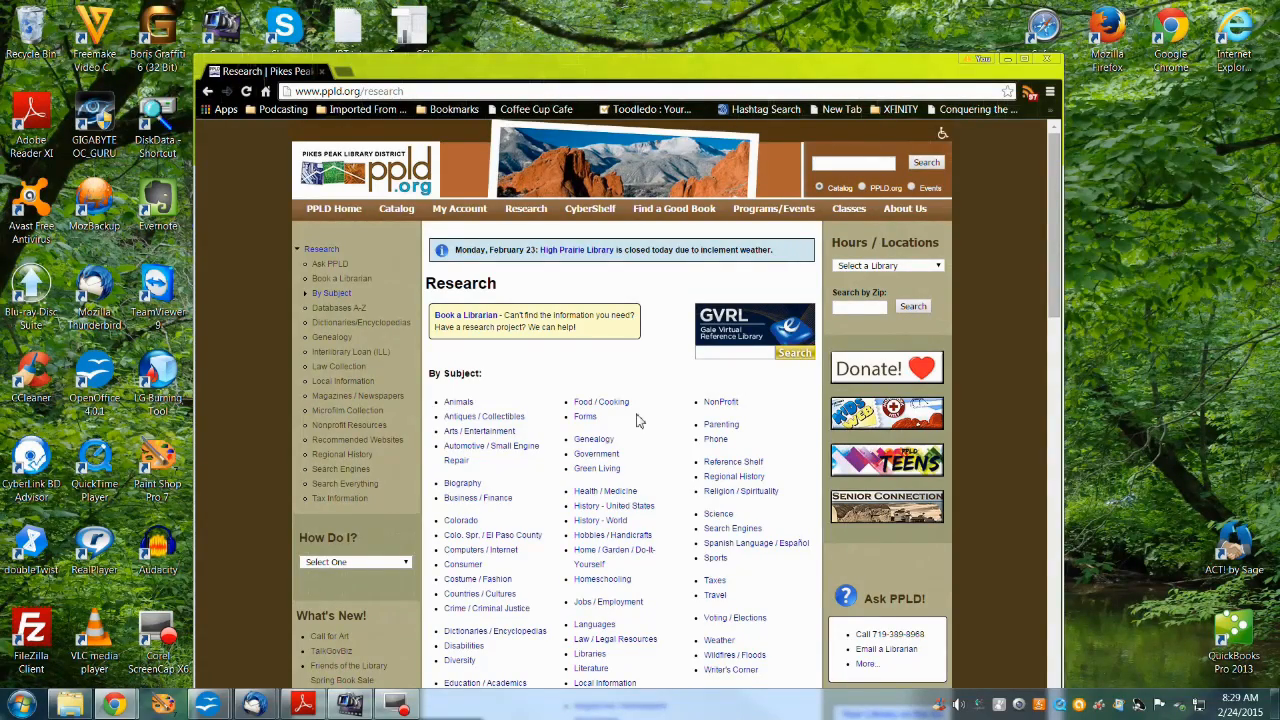
left_click(459, 500)
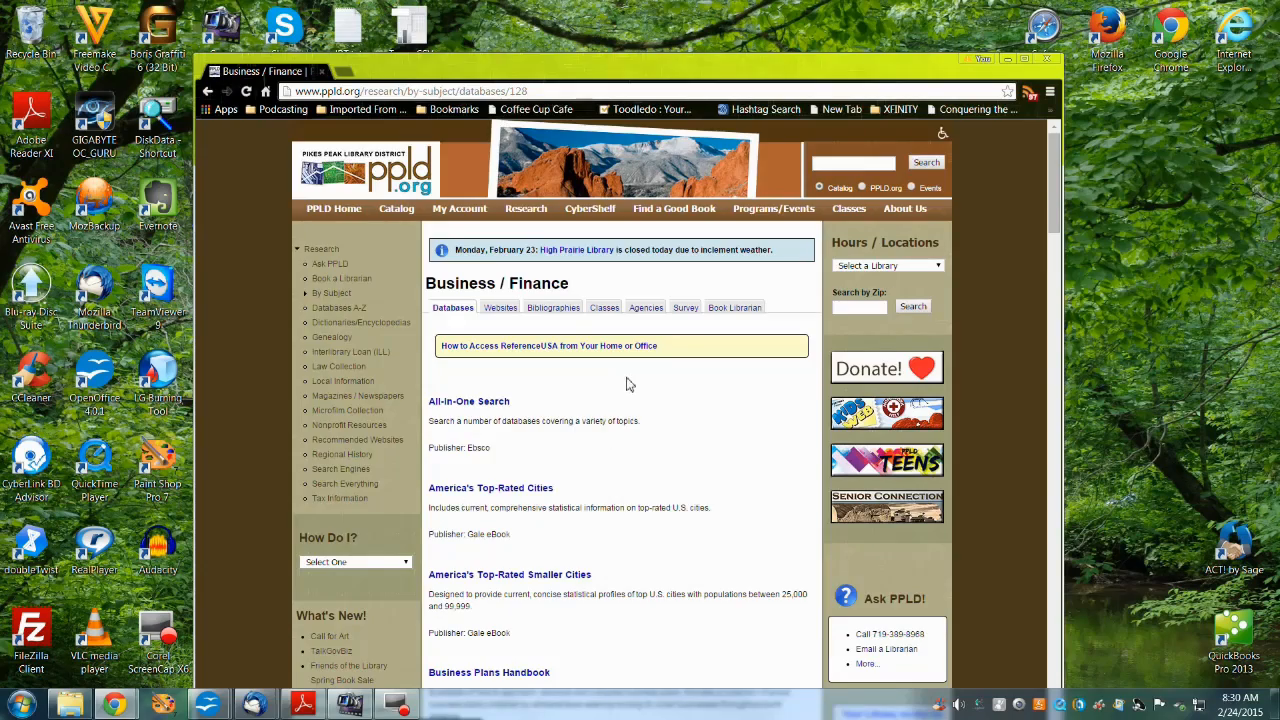
Open ReferenceUSA from the Business / Finance databases and start a search in its U.S. Consumers / Lifestyles database
scroll(641, 376, "down", 1)
scroll(641, 376, "down", 10)
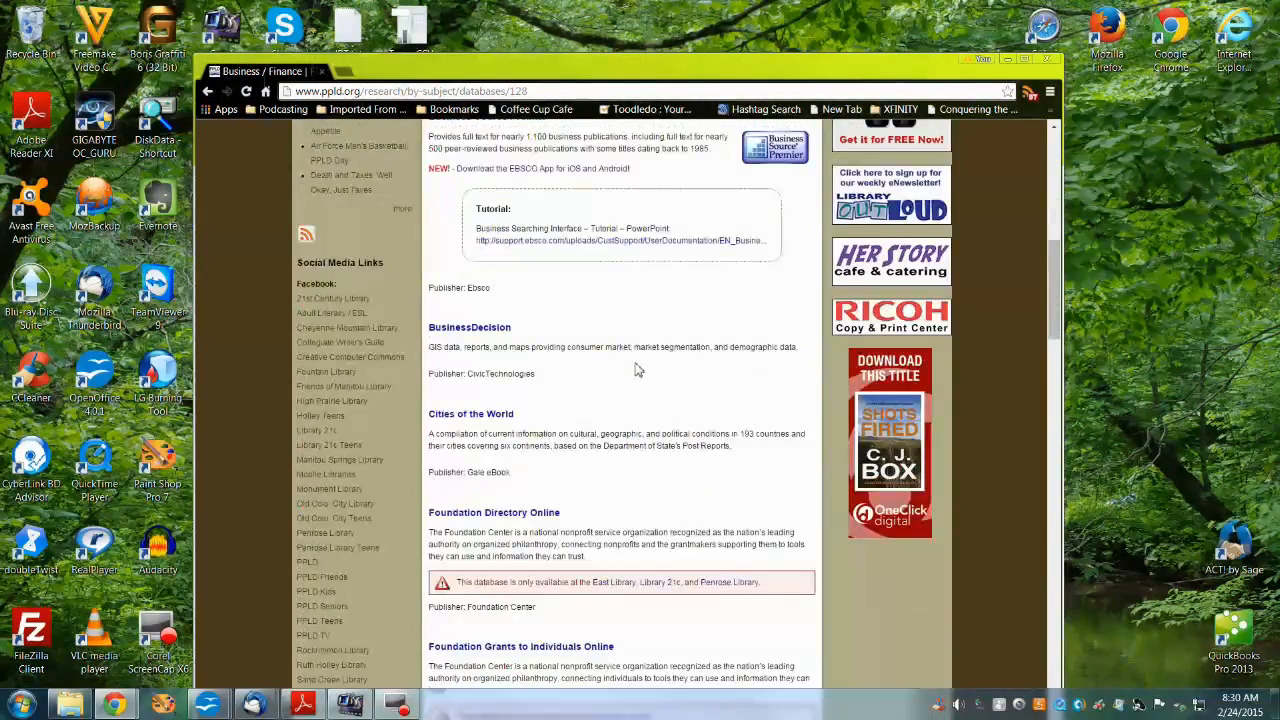
scroll(634, 370, "down", 10)
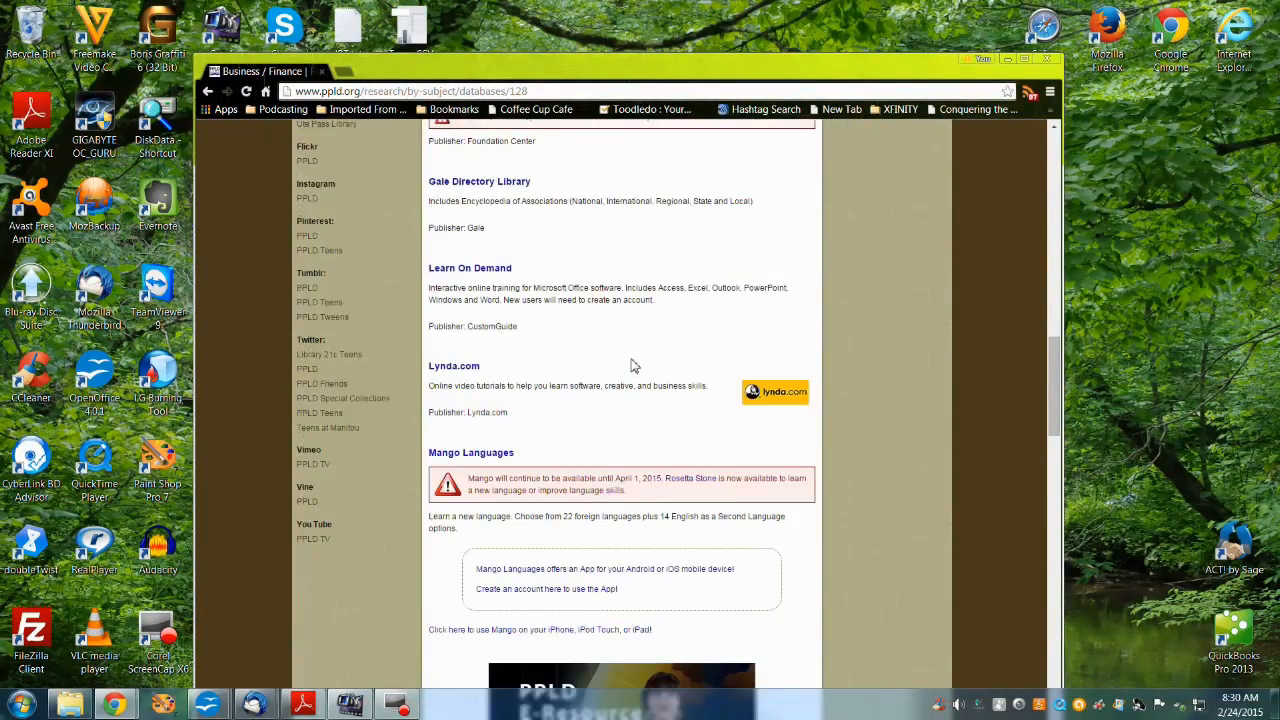
scroll(633, 366, "down", 7)
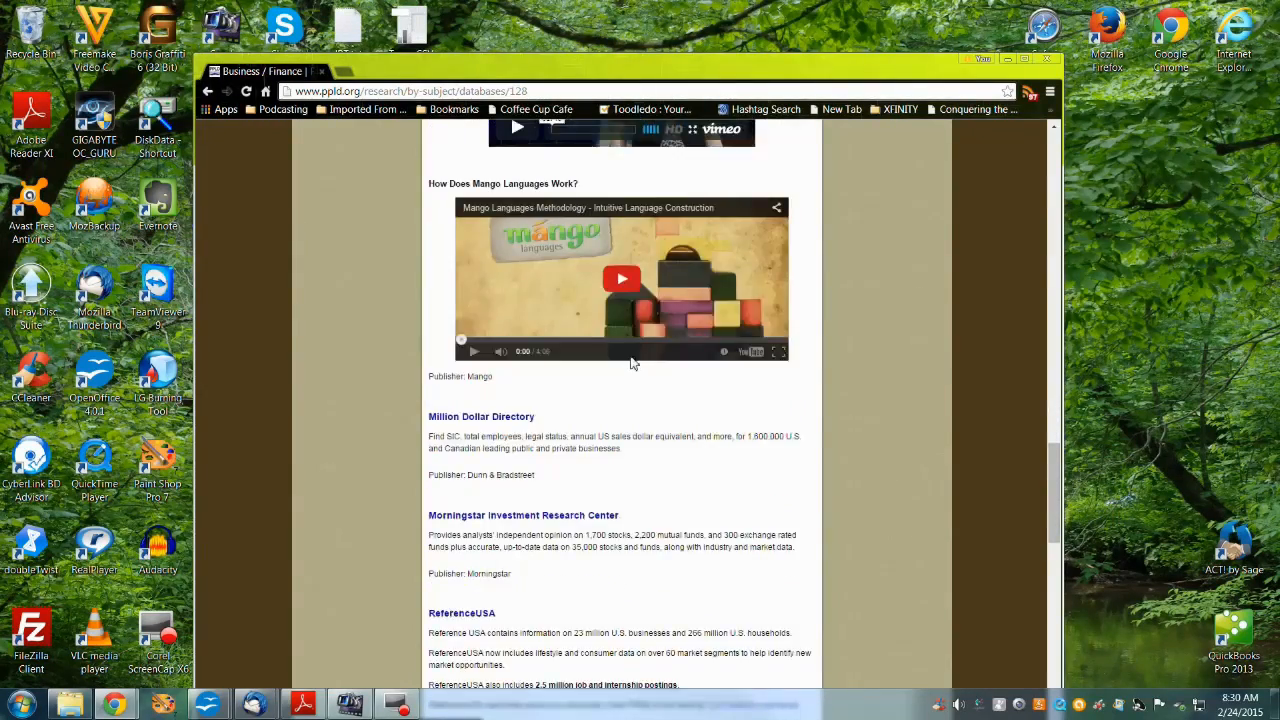
scroll(631, 363, "down", 1)
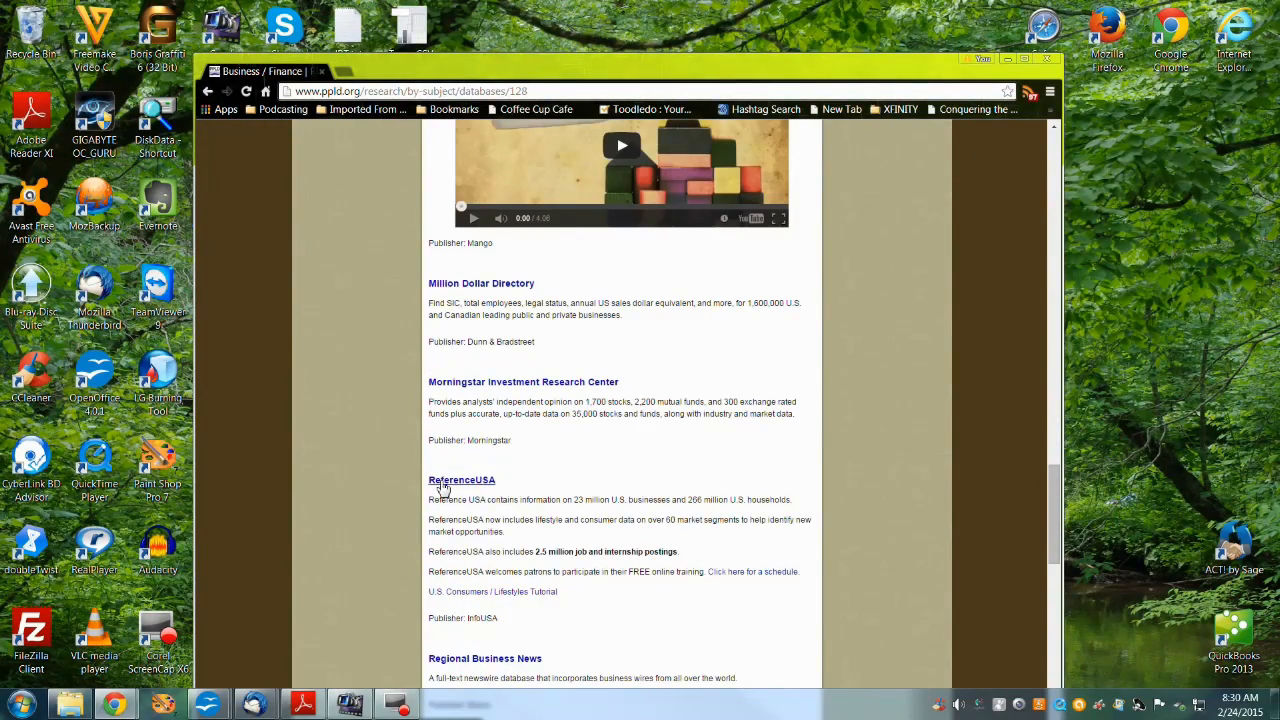
left_click(441, 483)
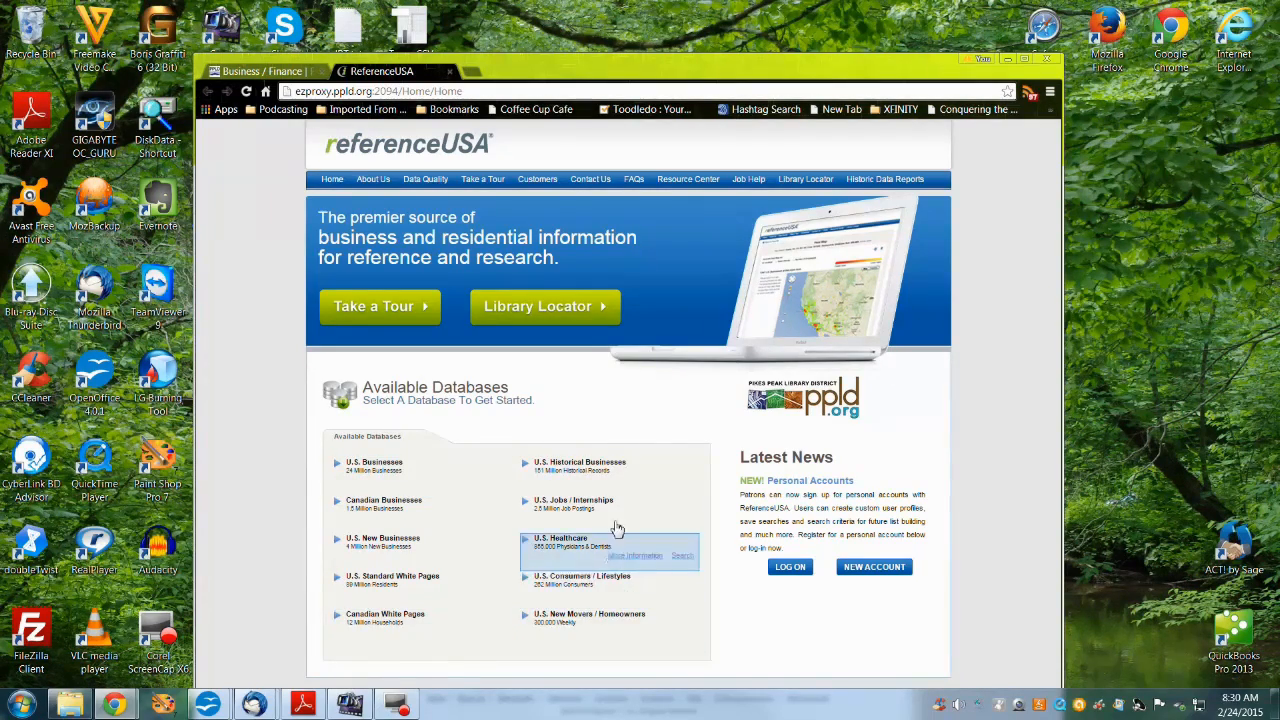
left_click(568, 589)
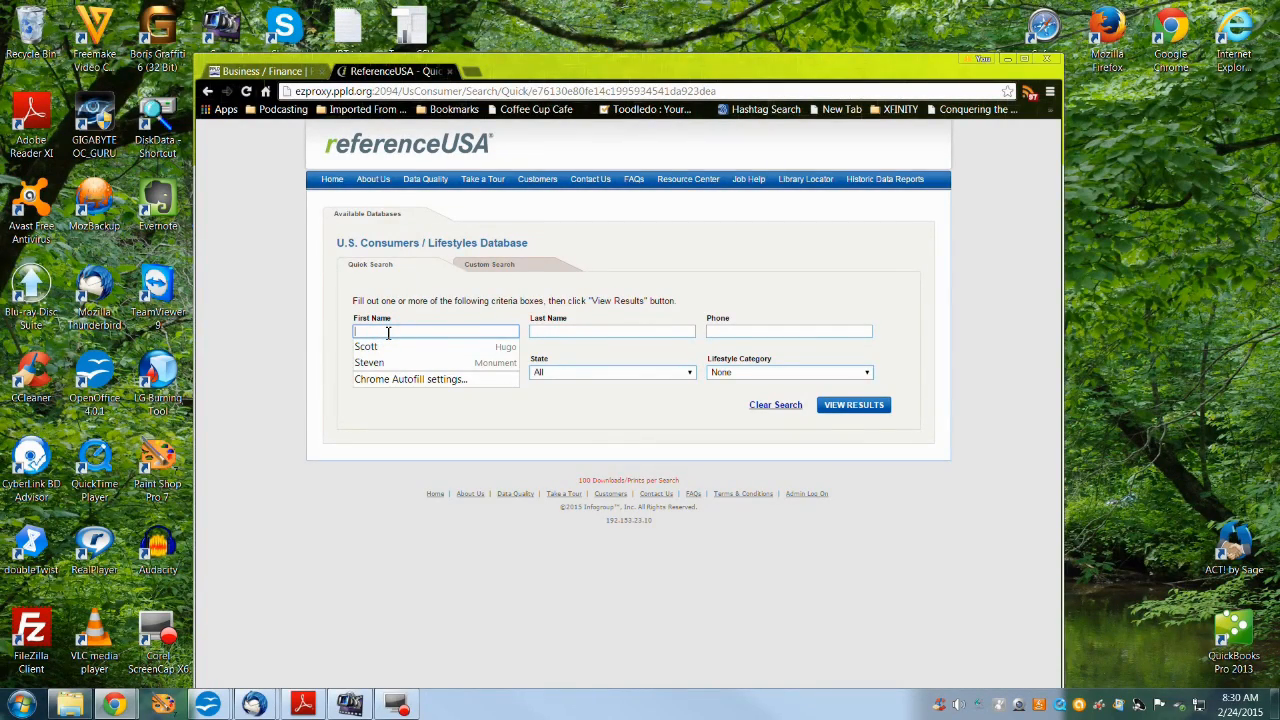
Run a quick search for a person by entering their first name and last name
type("steve")
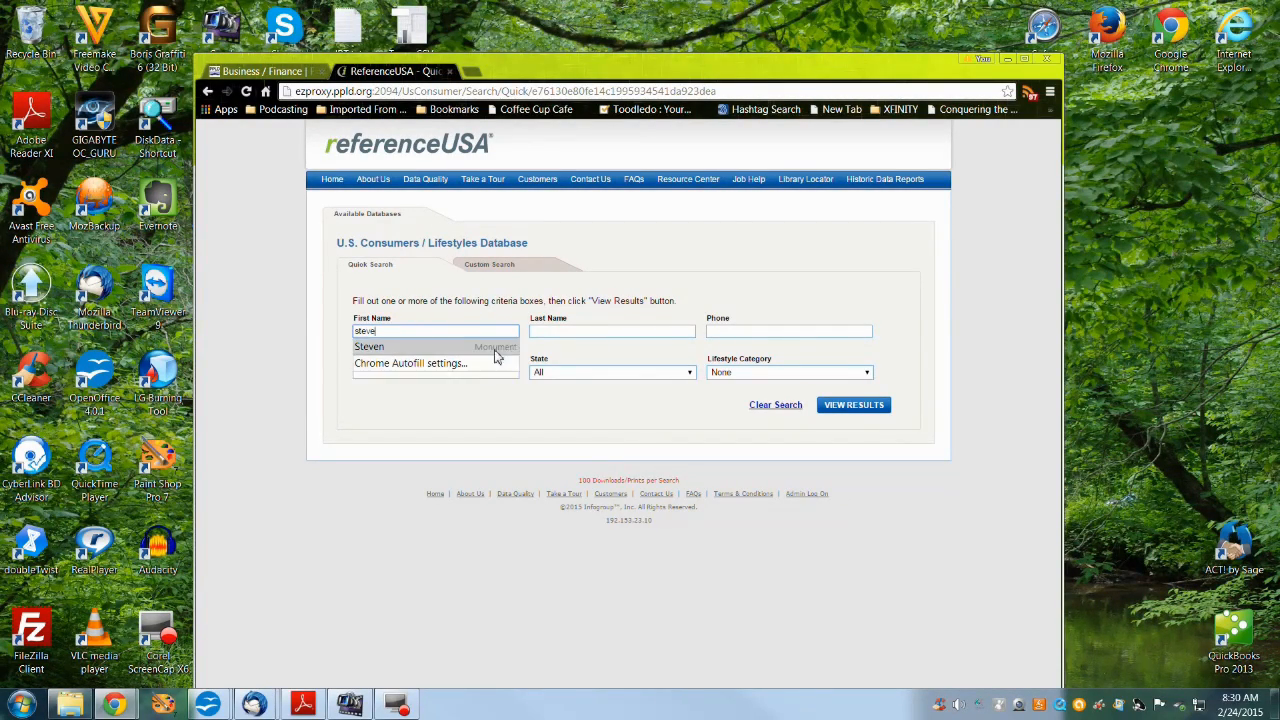
left_click(552, 333)
type("I")
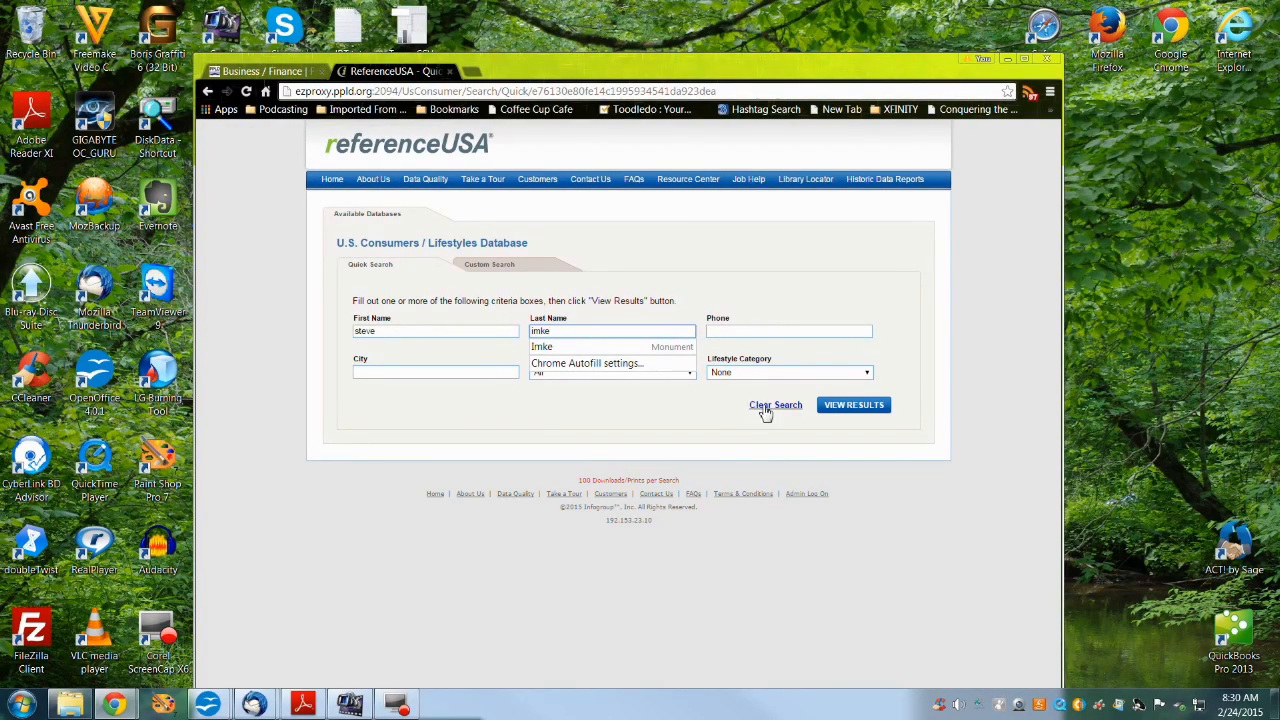
left_click(846, 409)
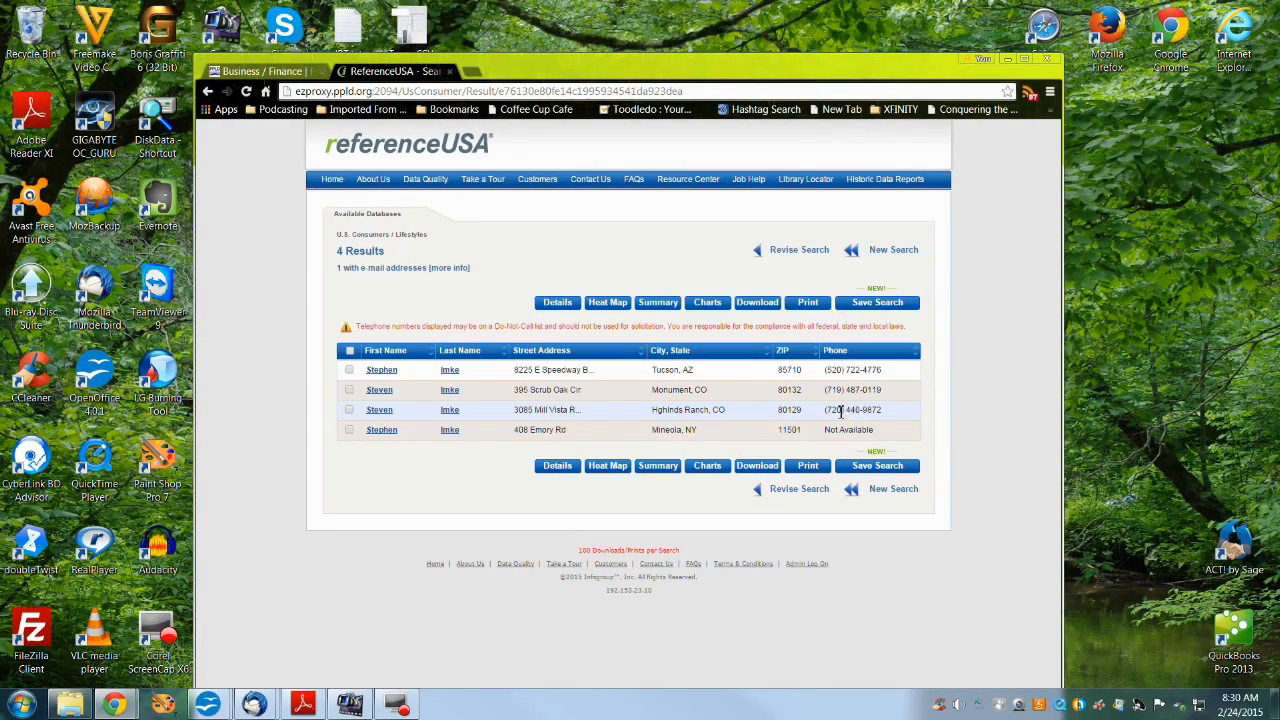
Open the matching resident's record in Monument, CO and examine the resident information, neighborhood information and lifestyle interests
left_click(449, 393)
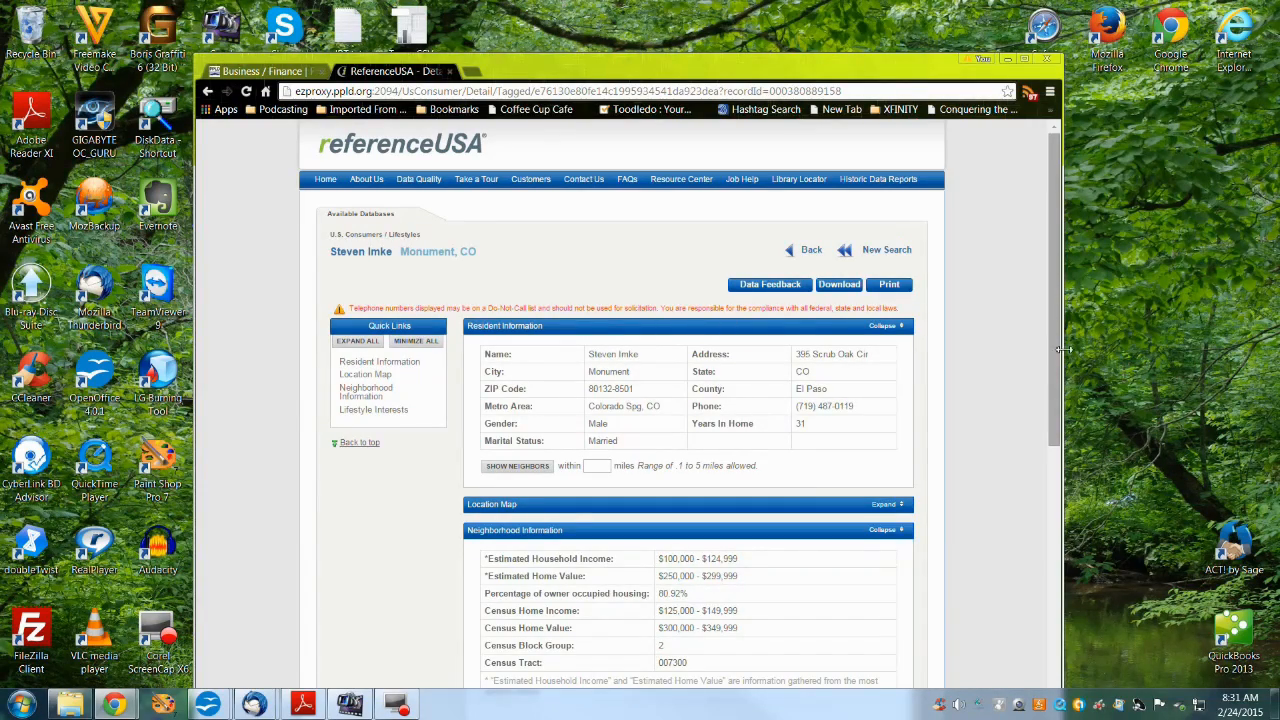
left_click_drag(1054, 343, 1049, 630)
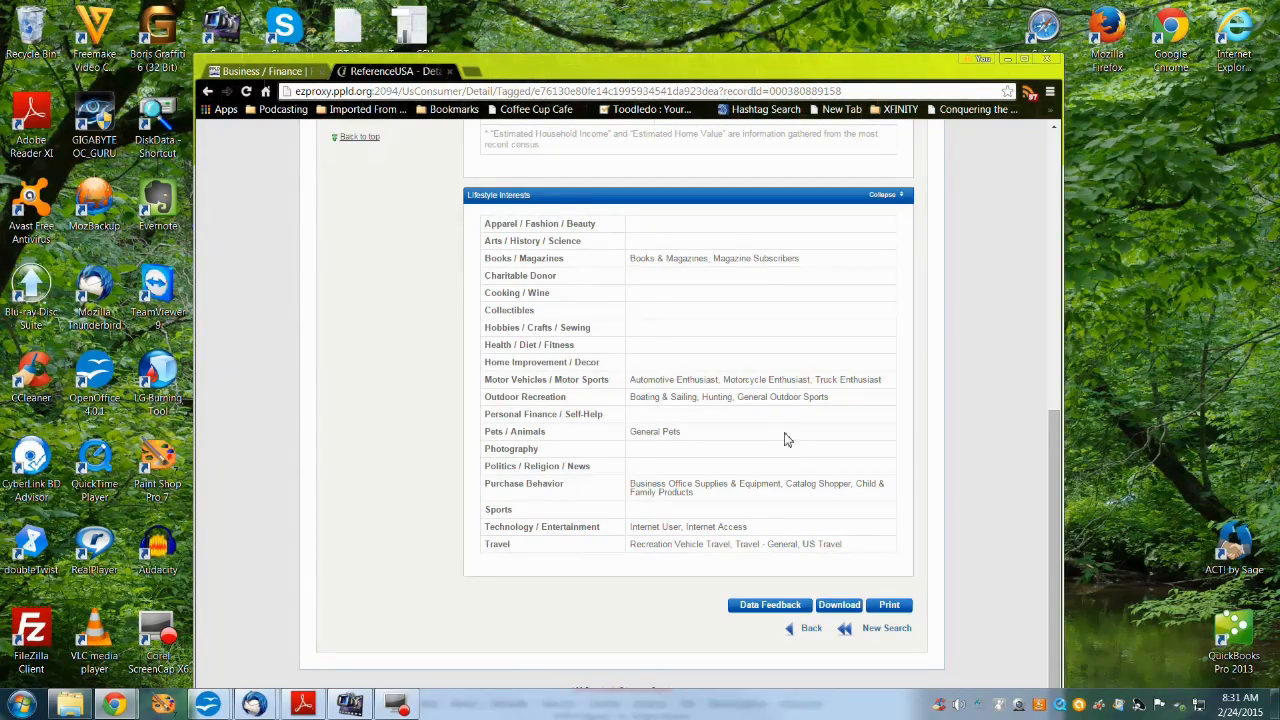
scroll(784, 434, "up", 2)
scroll(784, 434, "up", 6)
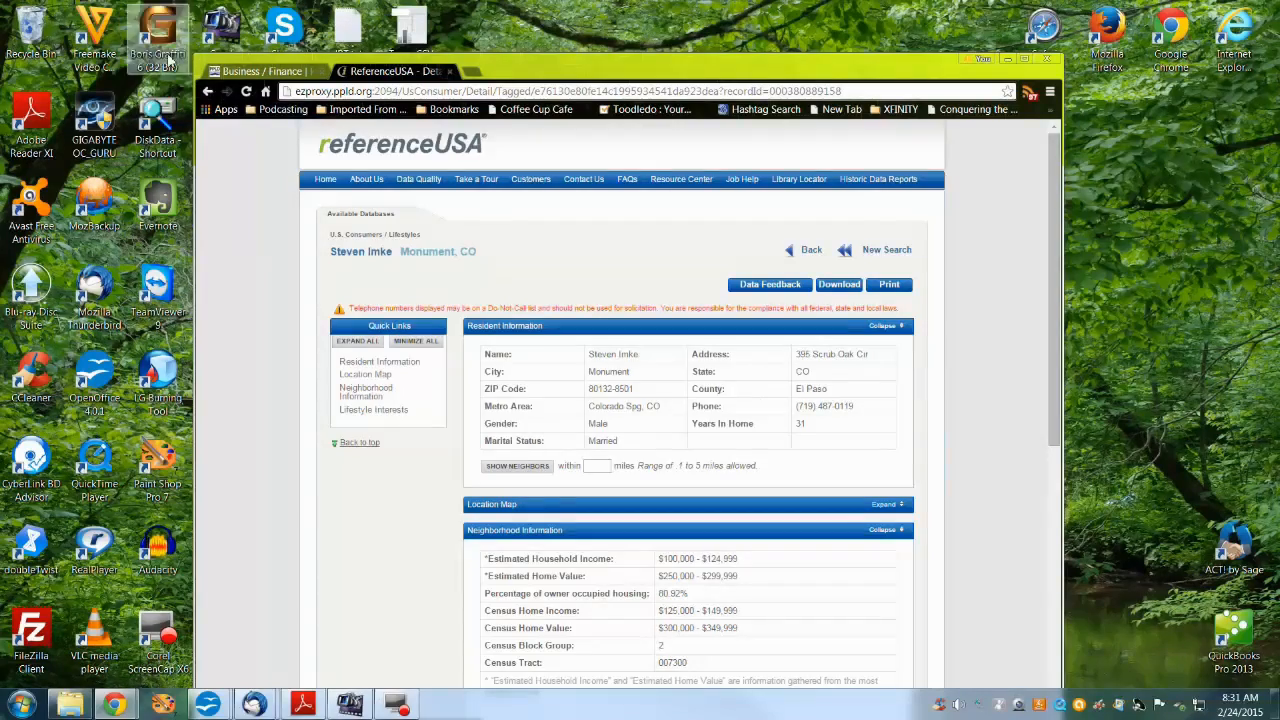
Return from the resident's record to the search form and switch to Custom Search
left_click(209, 92)
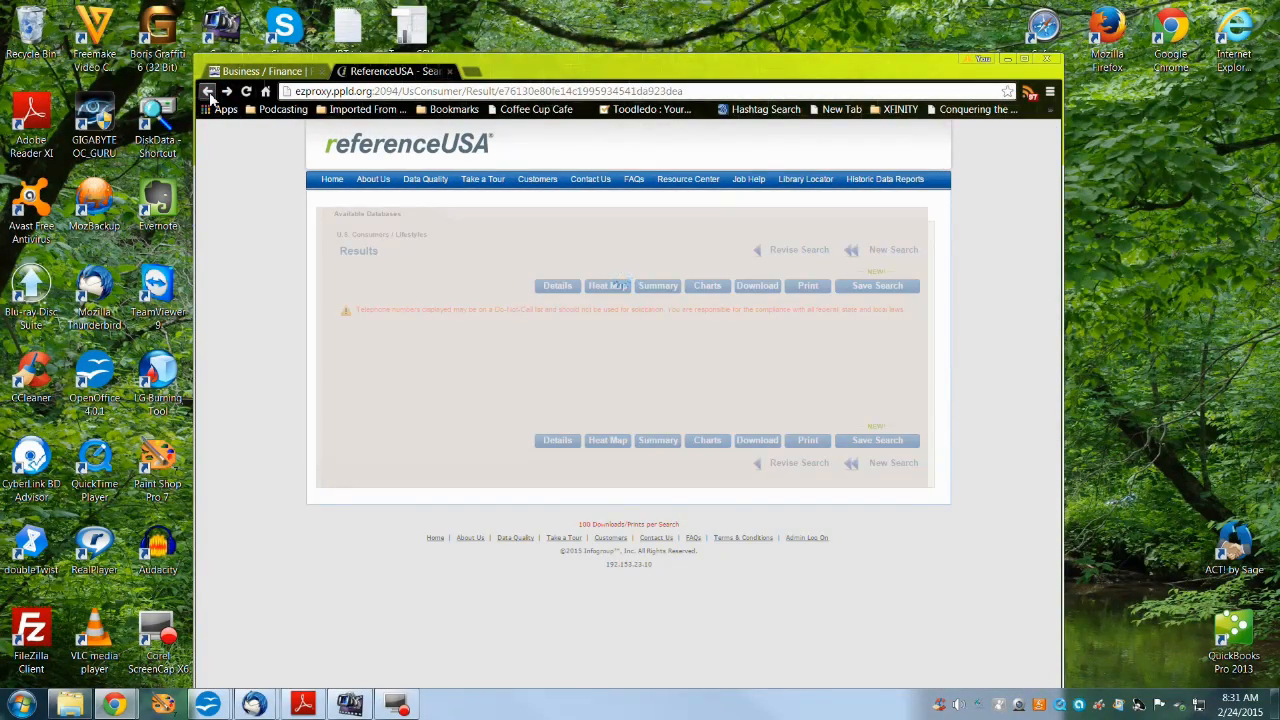
left_click(209, 92)
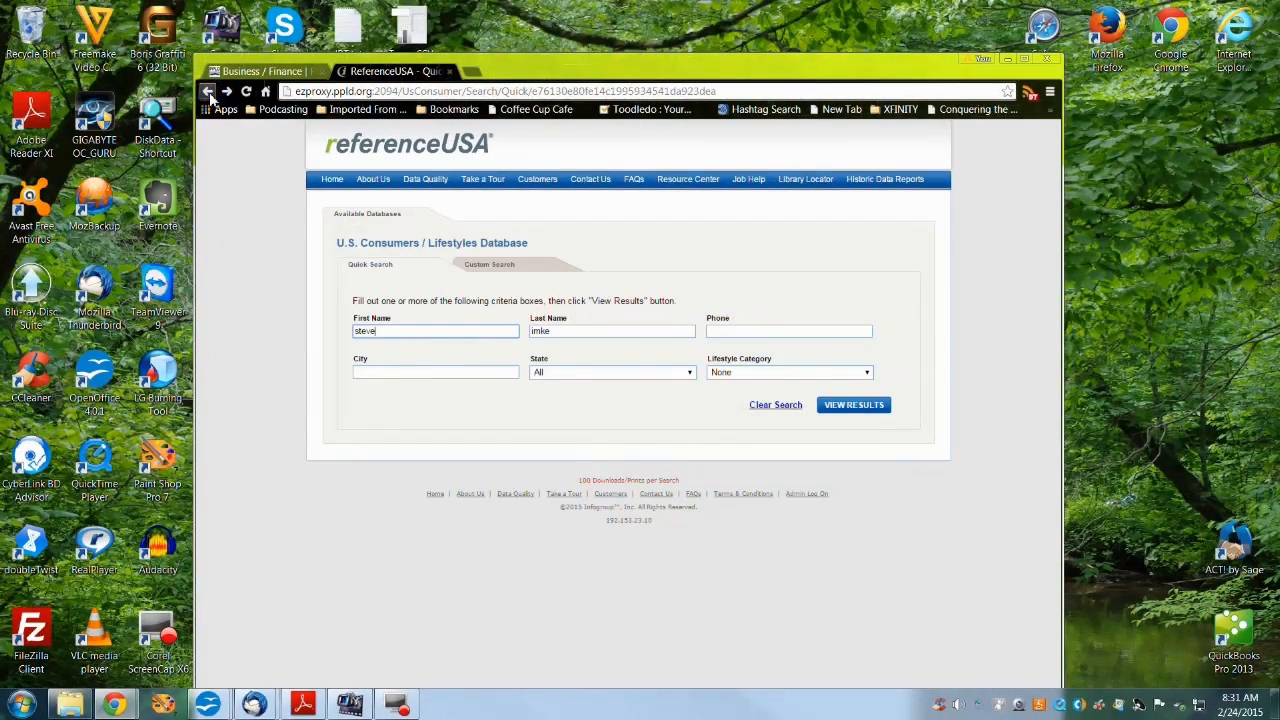
left_click(527, 269)
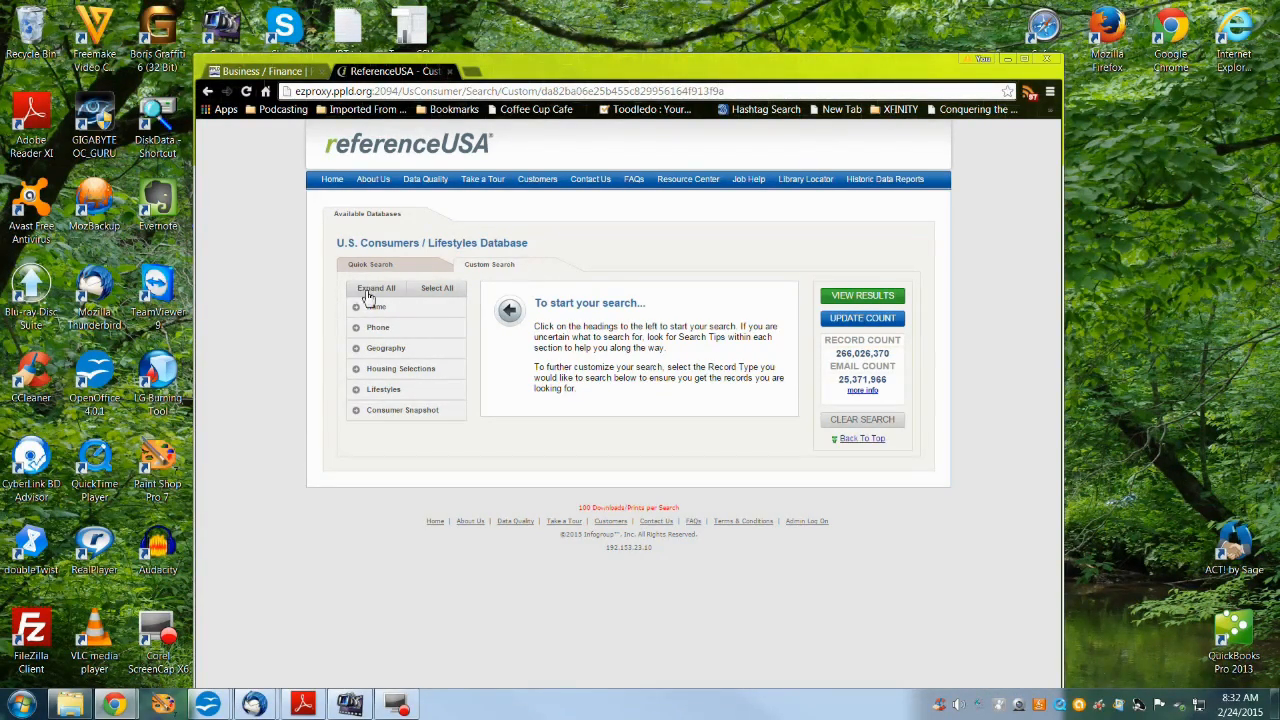
Add the City criterion from the Geography group and set its state to Colorado
left_click(385, 352)
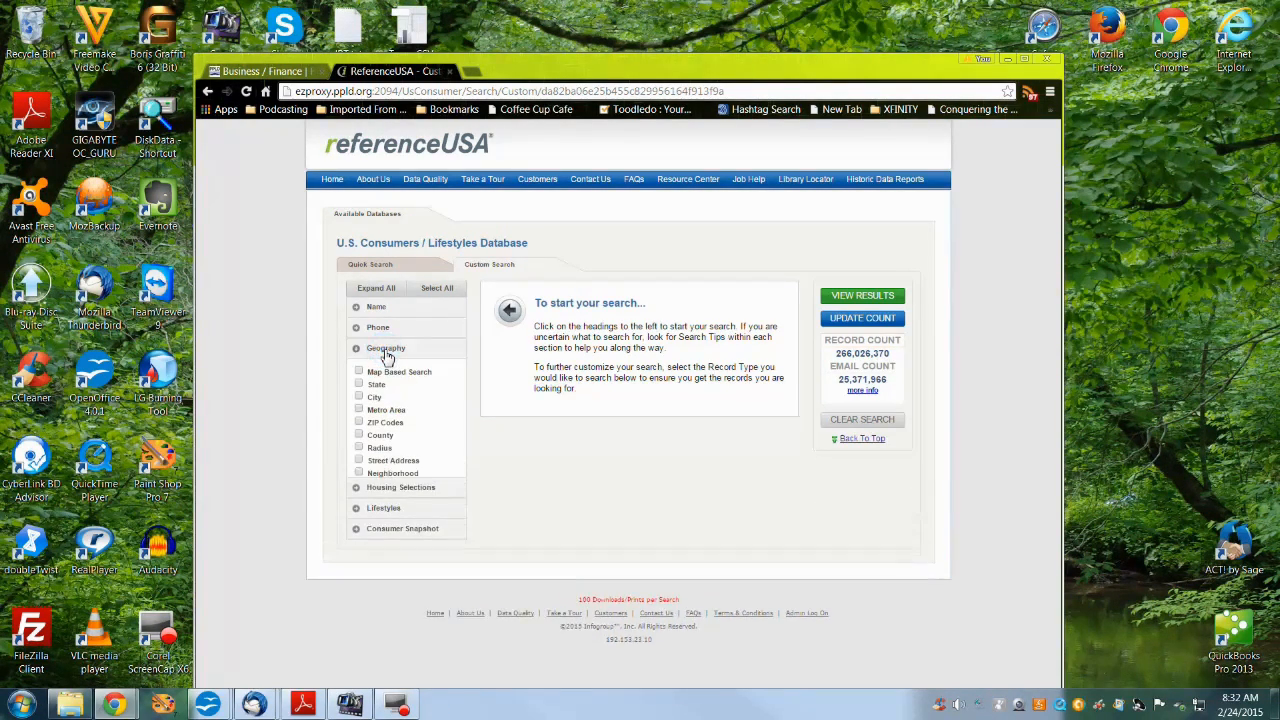
left_click(358, 397)
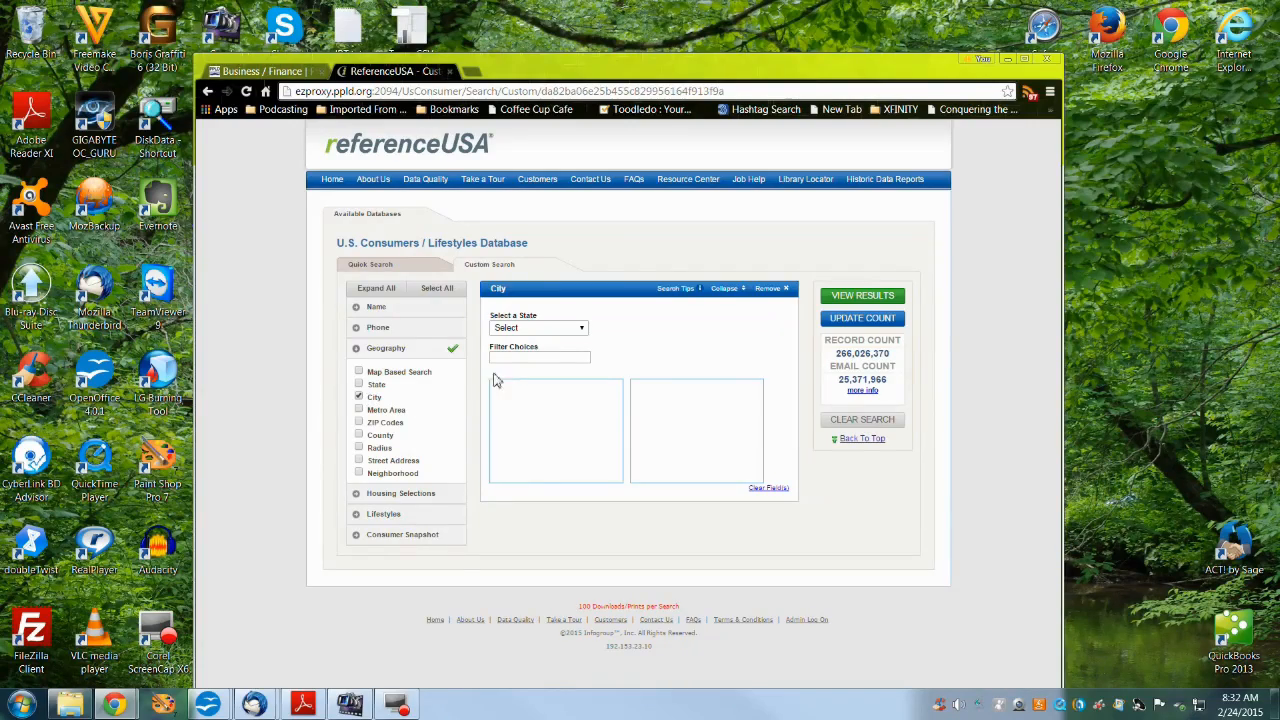
left_click(581, 329)
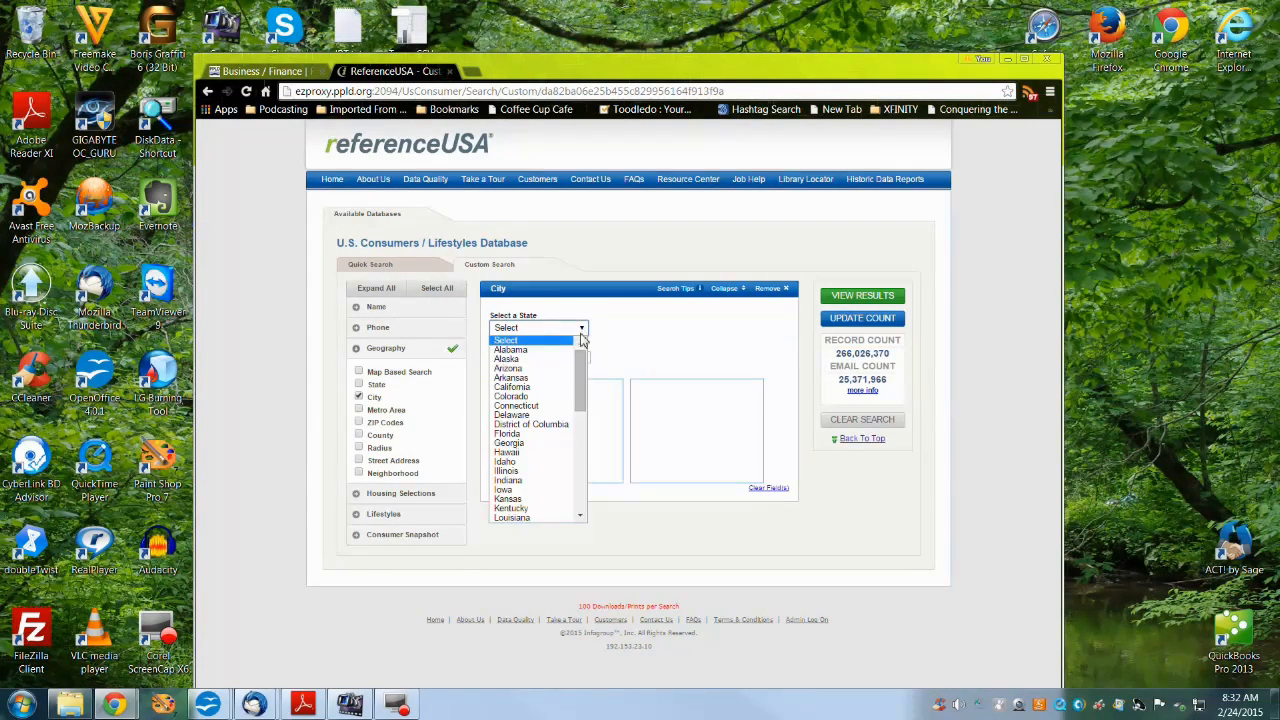
left_click(527, 398)
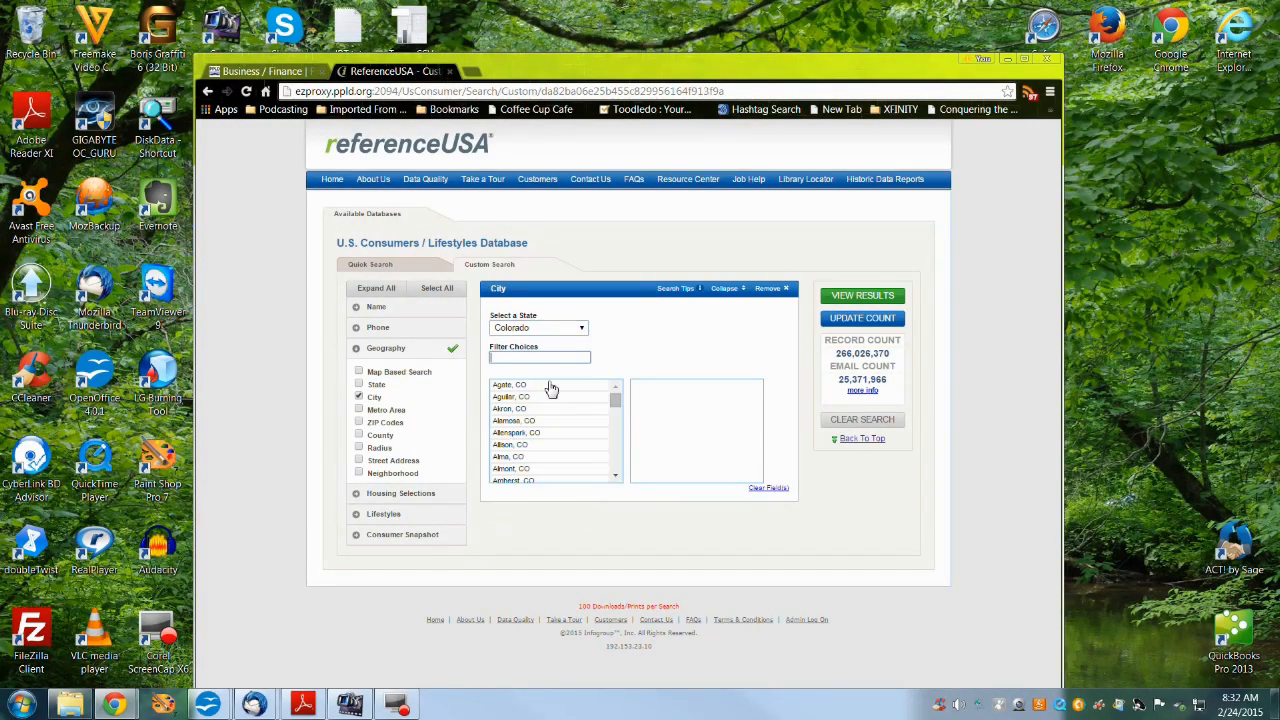
Add Monument, CO to the selected cities and update the record count
left_click_drag(614, 405, 615, 445)
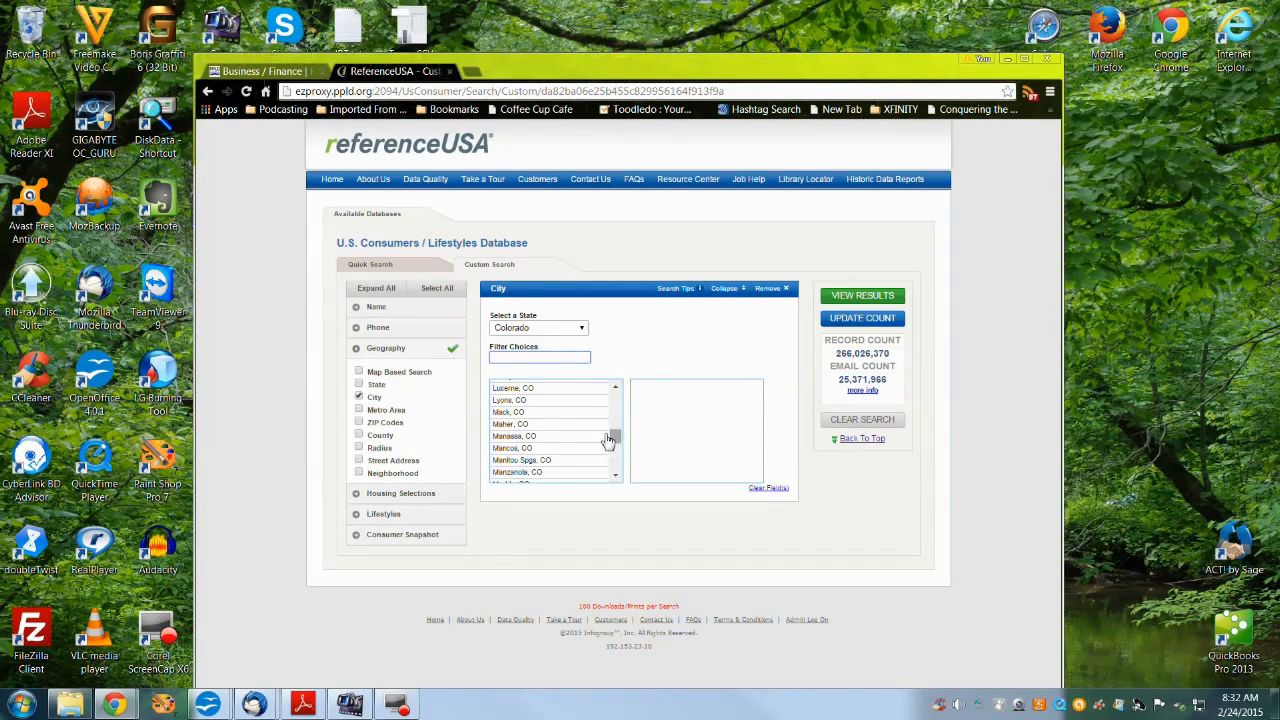
scroll(590, 430, "down", 1)
scroll(590, 430, "down", 1)
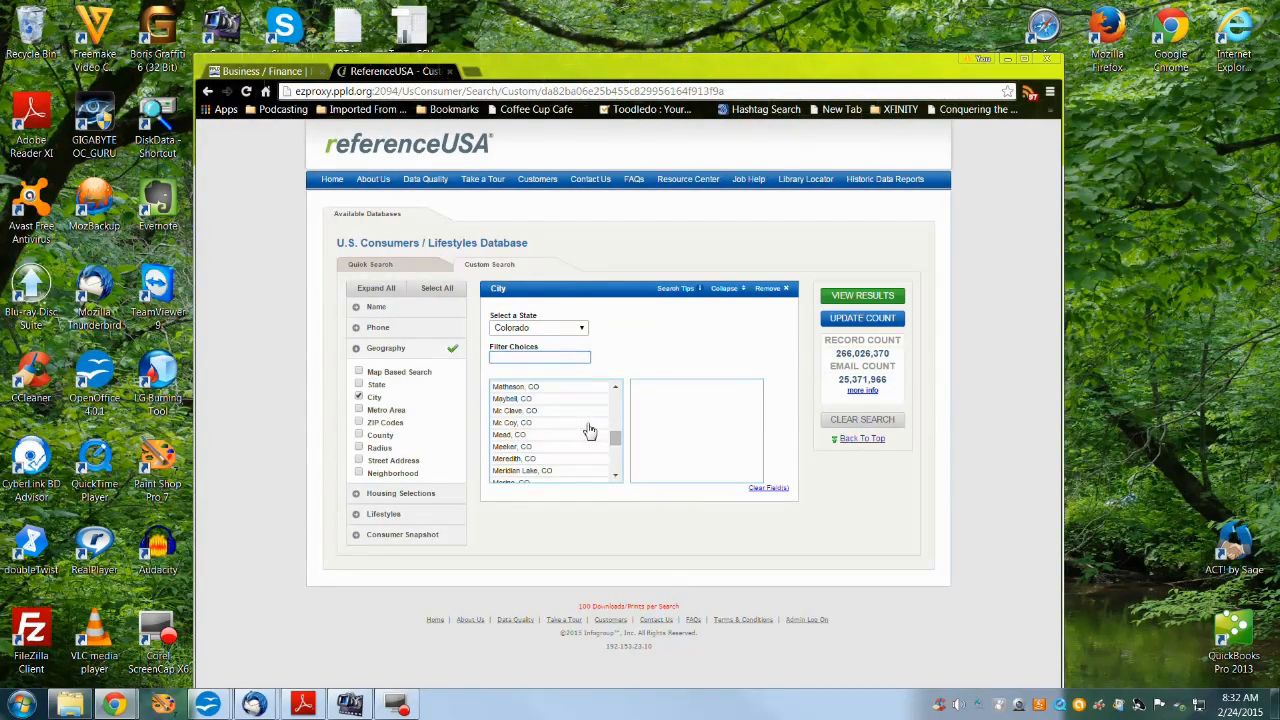
scroll(590, 430, "down", 2)
scroll(588, 430, "down", 2)
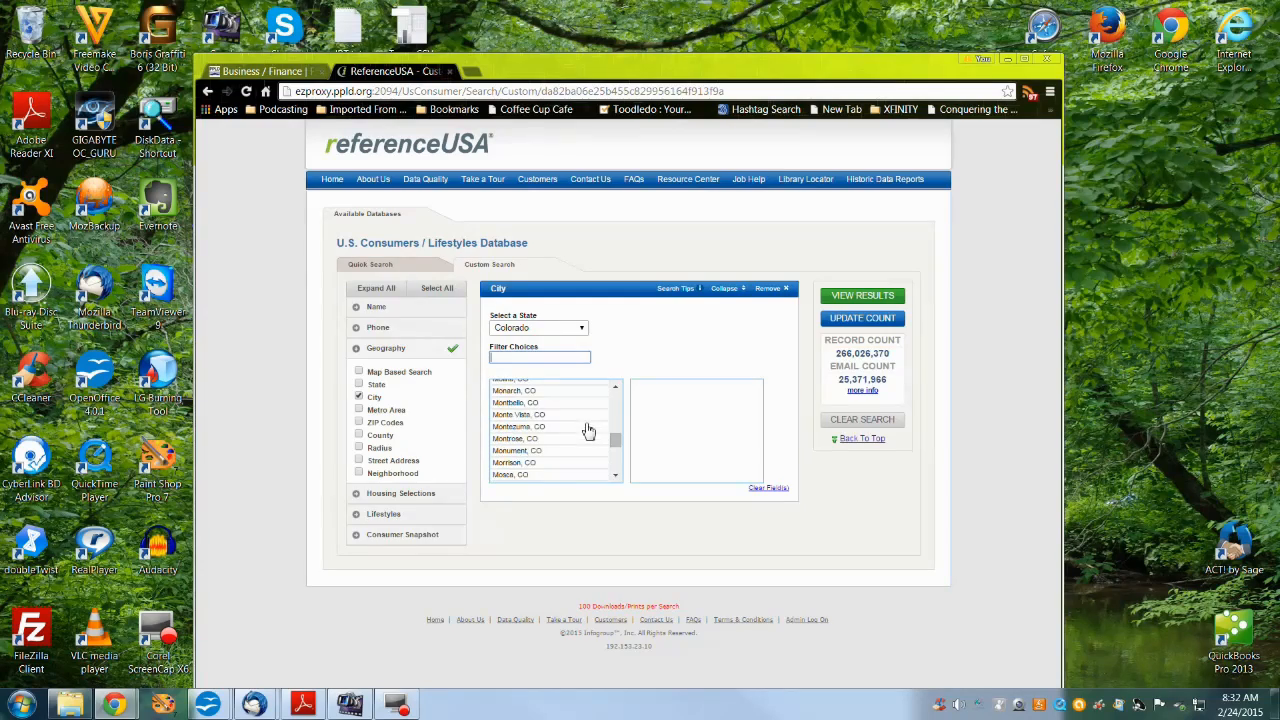
double_click(518, 452)
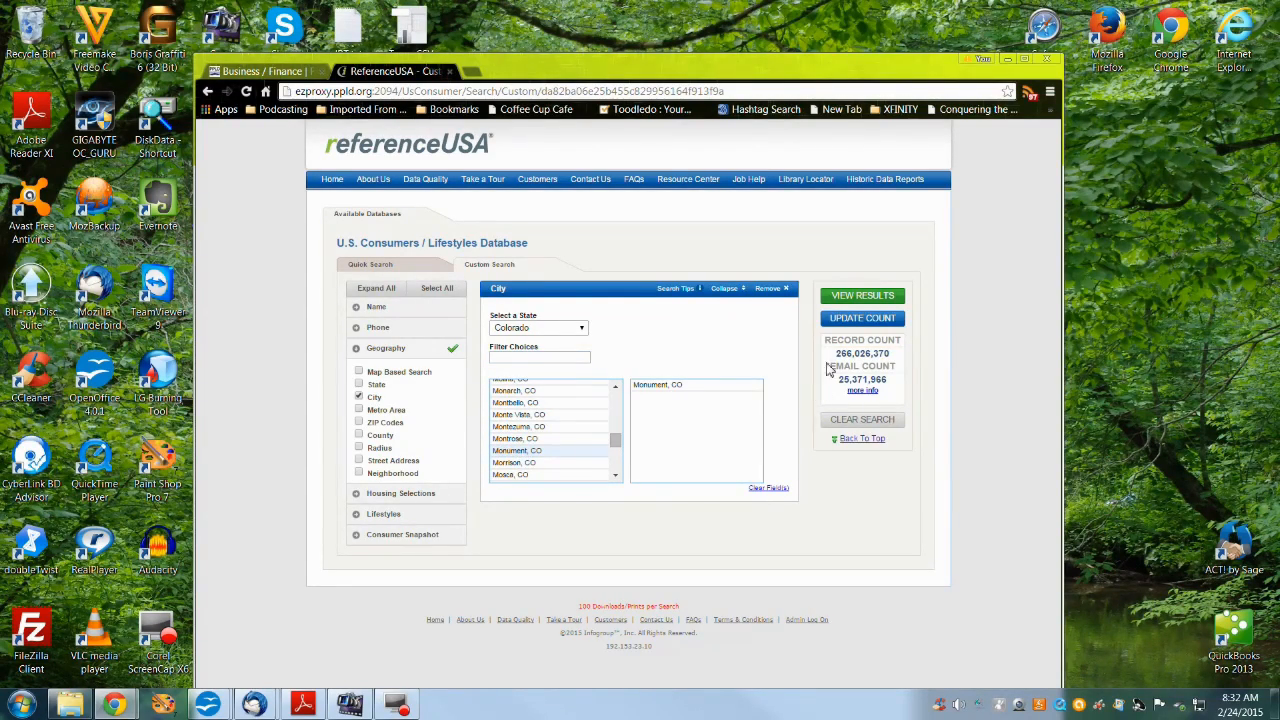
left_click(846, 319)
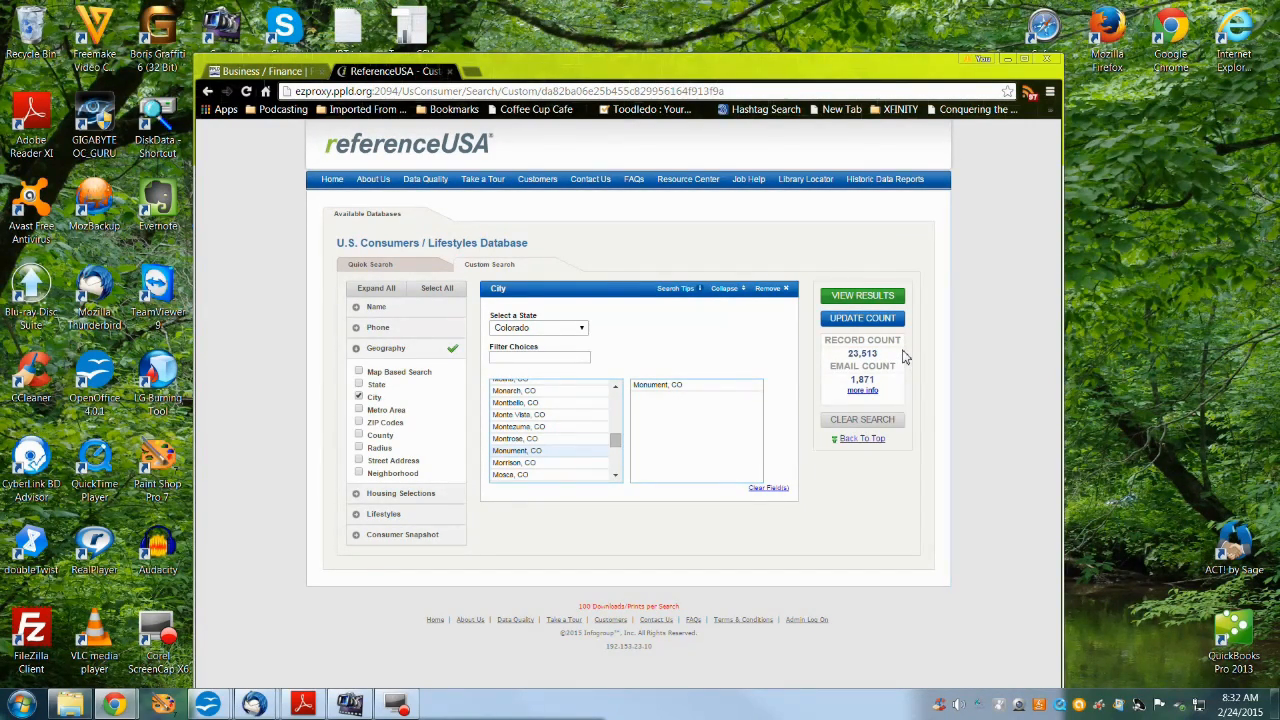
Add the Lifestyles criterion and select Motorcycle Enthusiast under Motor Vehicles / Motor sports
left_click(368, 519)
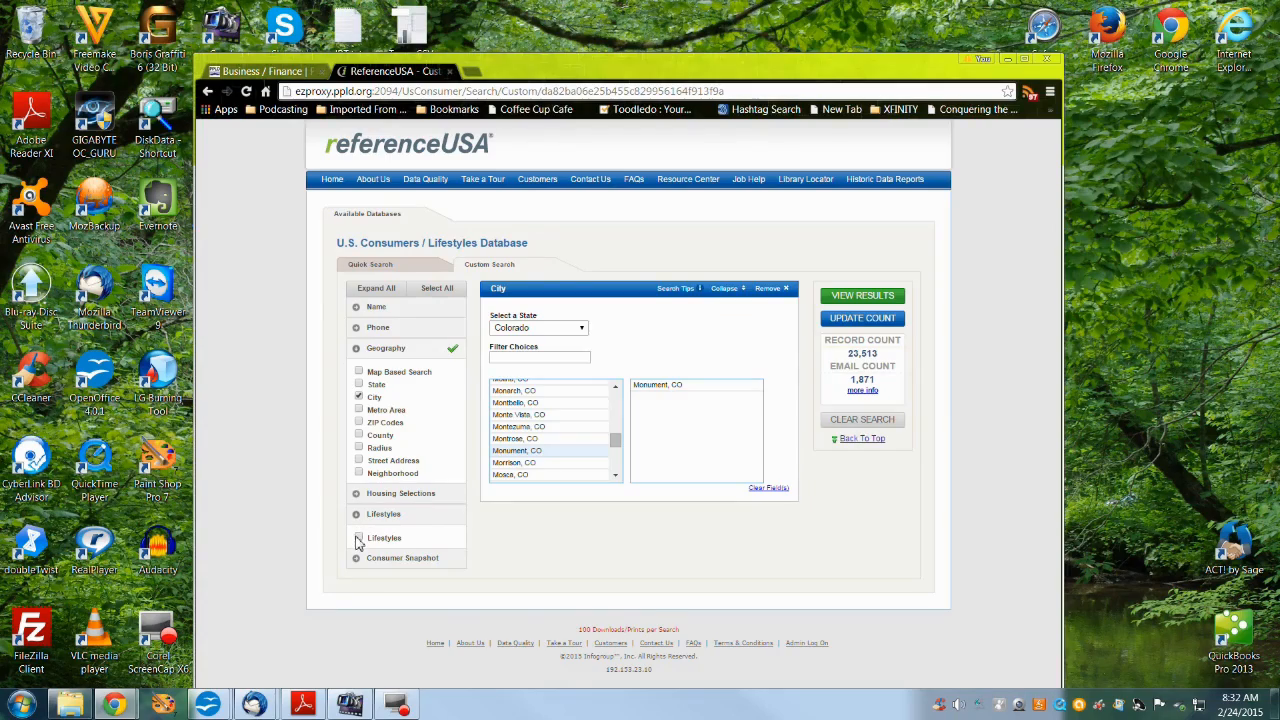
left_click(359, 540)
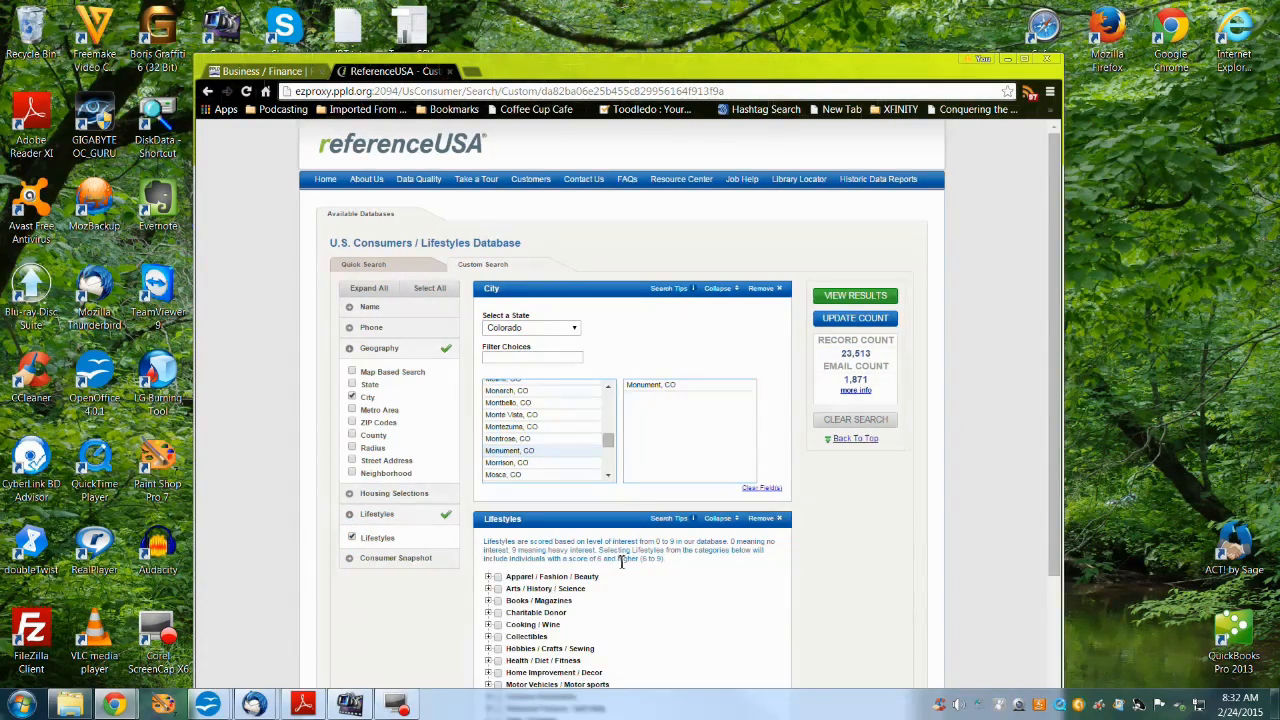
scroll(622, 557, "down", 1)
scroll(622, 557, "down", 2)
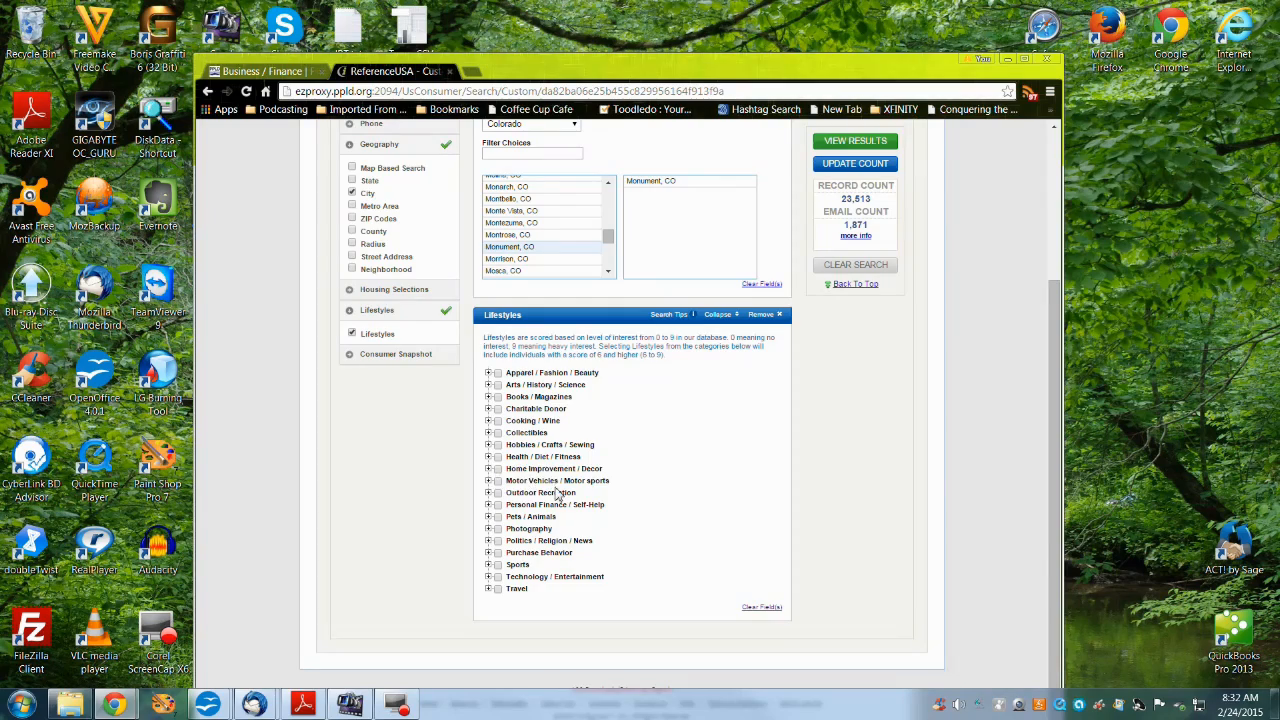
left_click(490, 482)
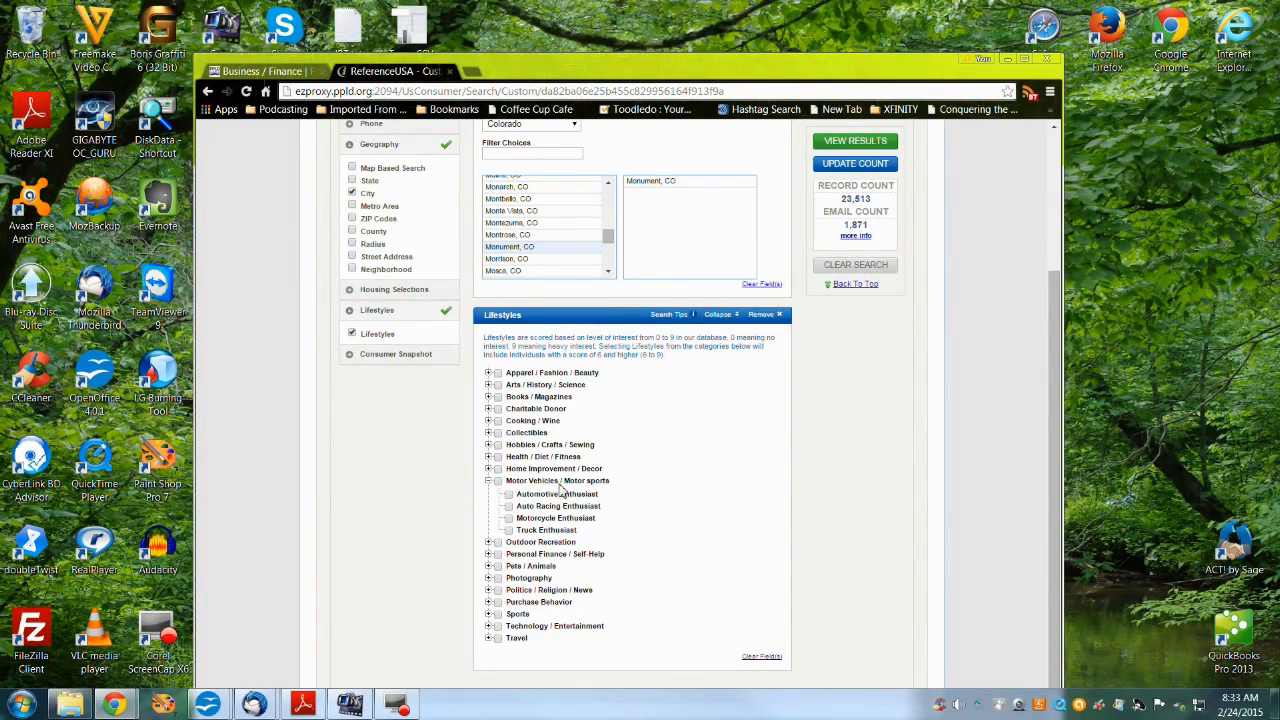
left_click(509, 519)
Update the record count for the combined city and lifestyle criteria and view the list of matching consumers
left_click(850, 166)
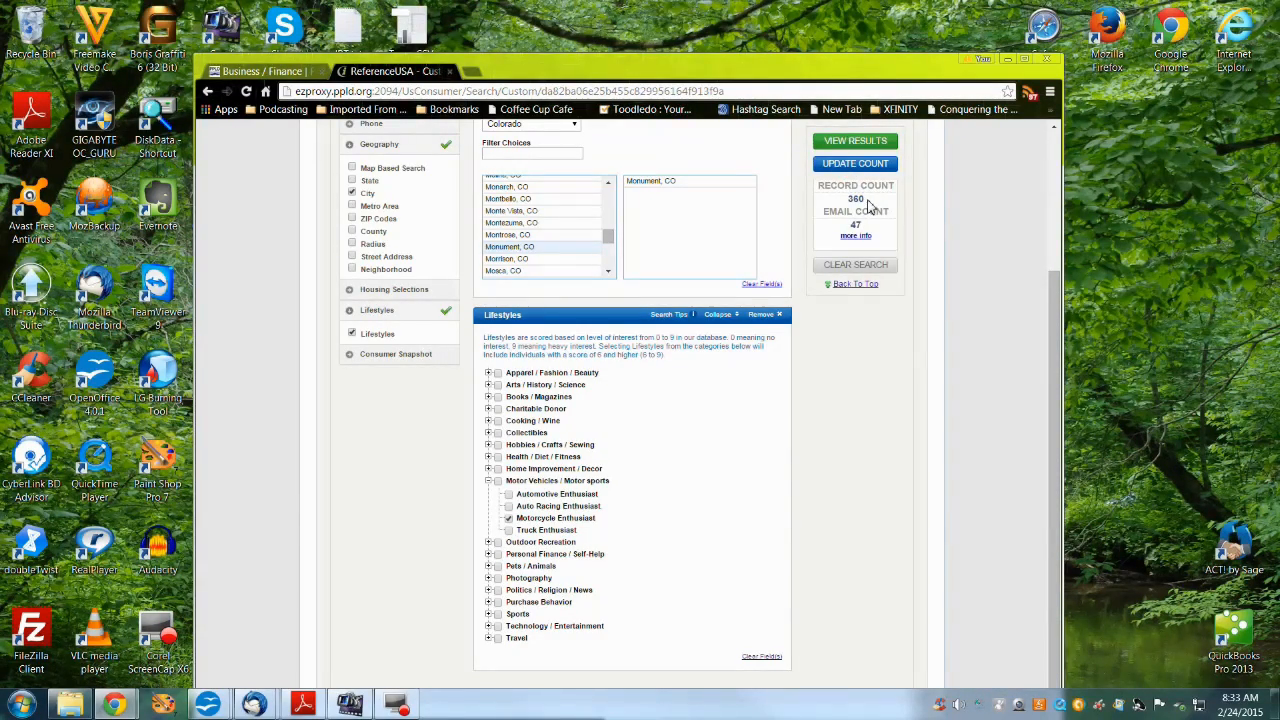
left_click(862, 141)
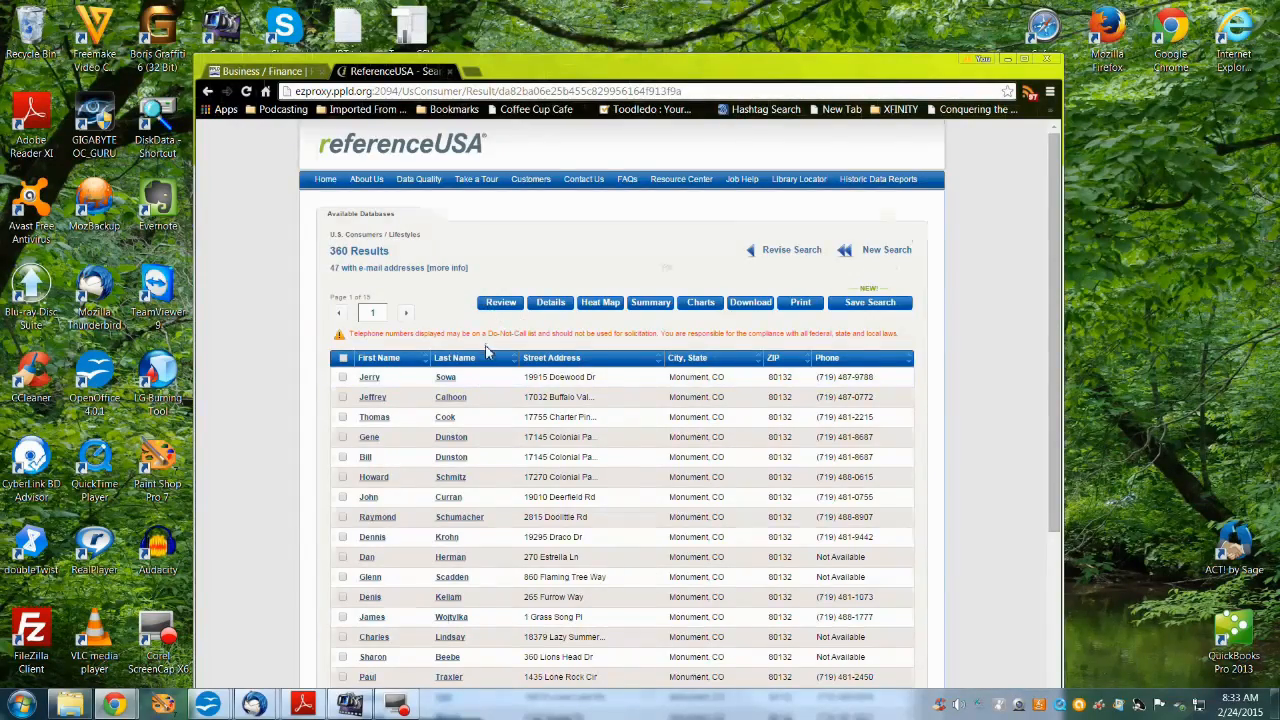
scroll(490, 355, "down", 2)
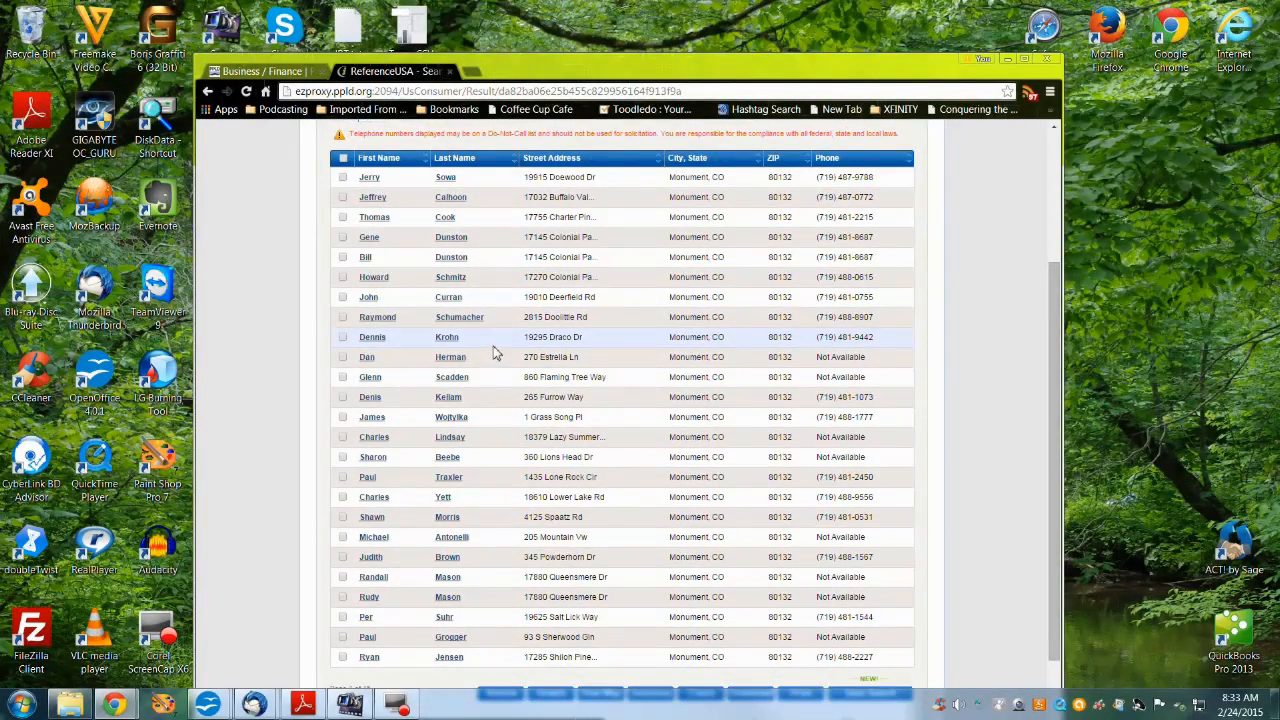
Open the heat map for the consumer results and center it on the Monument and Woodmoor area
scroll(497, 349, "up", 1)
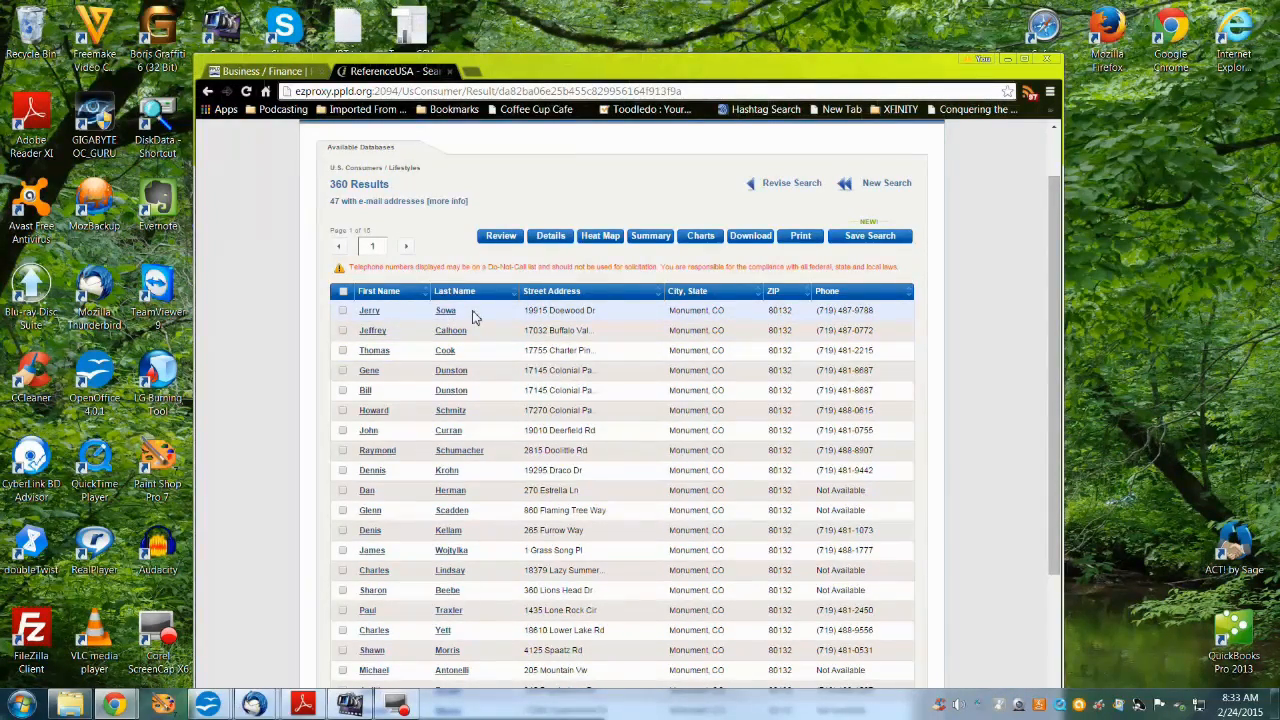
left_click(601, 239)
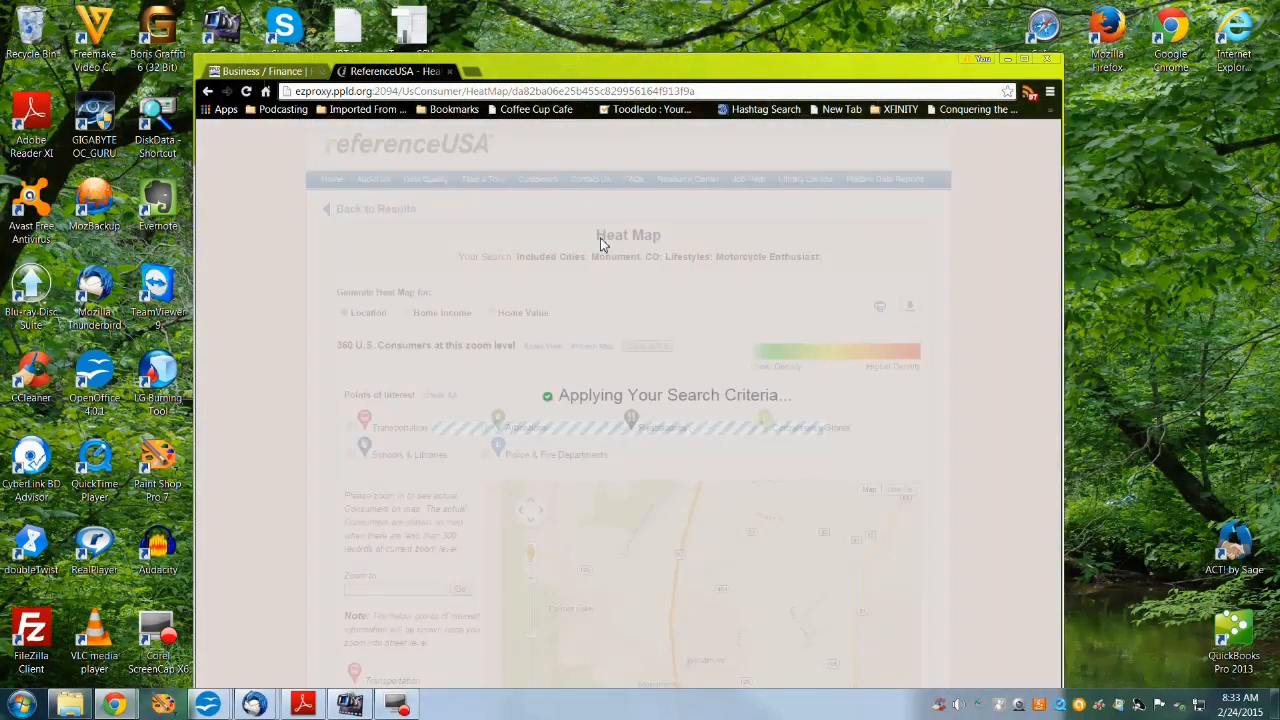
scroll(642, 451, "down", 3)
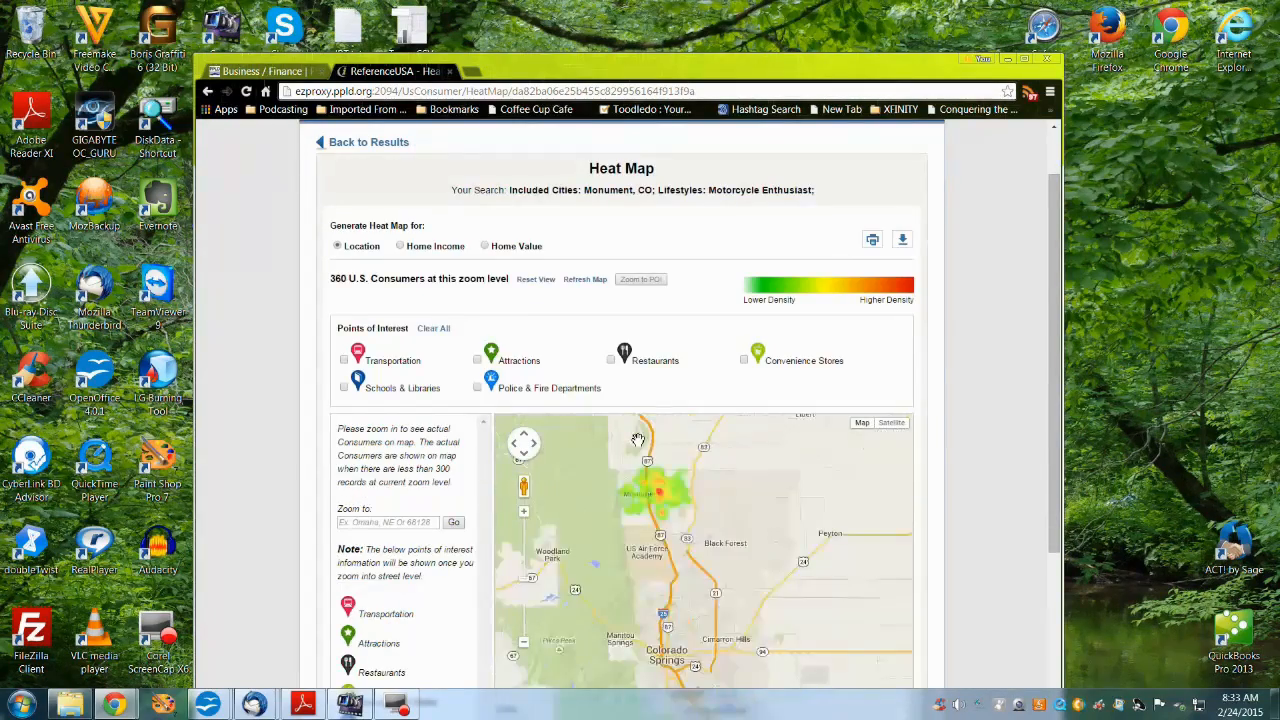
scroll(643, 437, "up", 2)
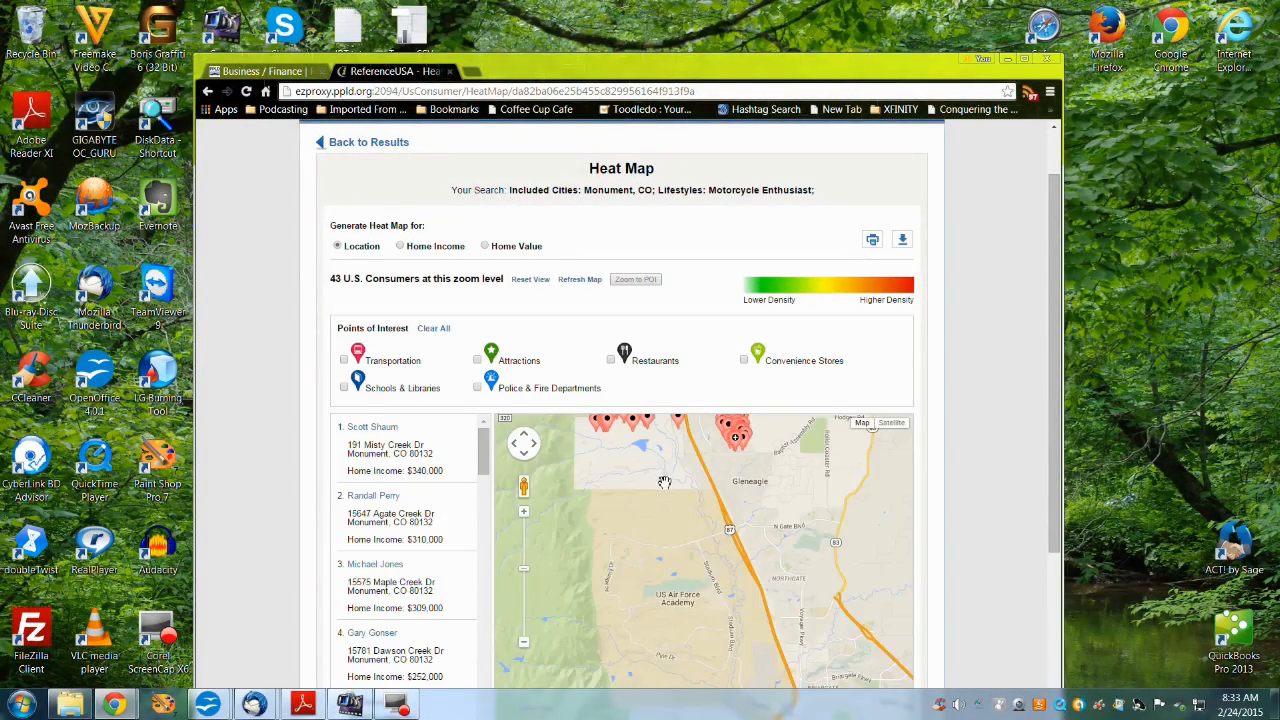
left_click_drag(644, 436, 641, 690)
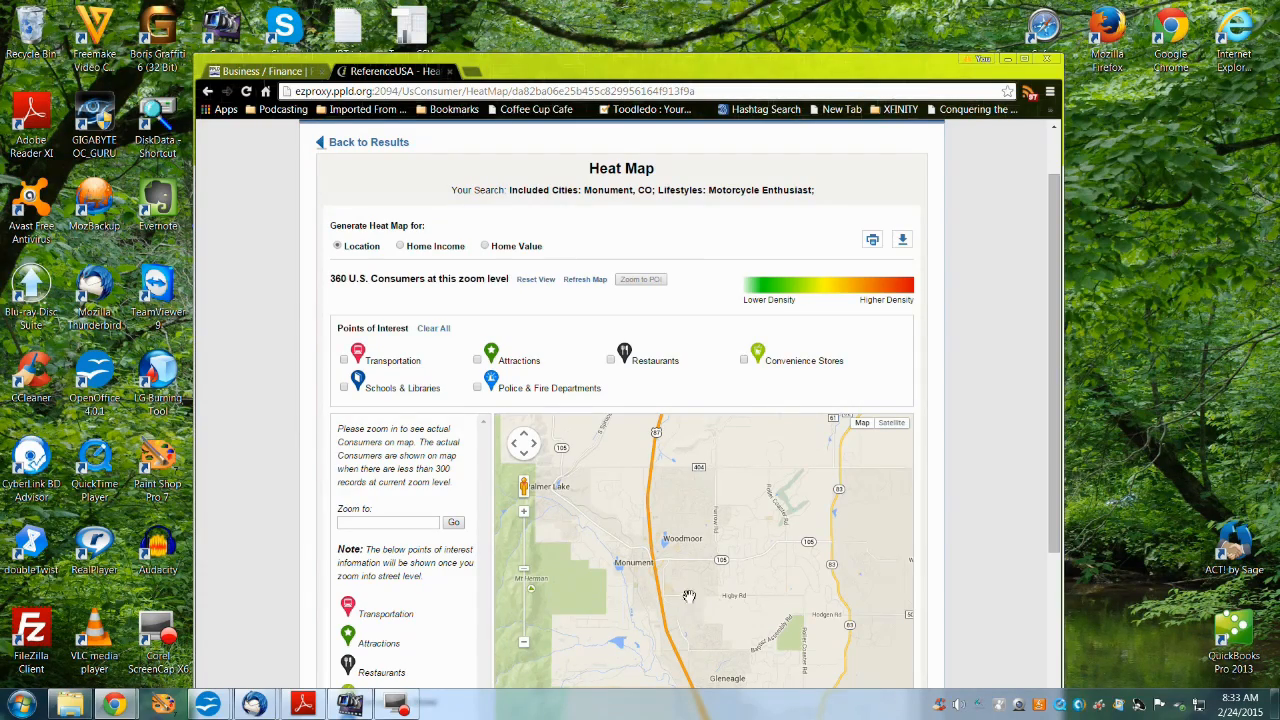
left_click_drag(1052, 462, 1017, 500)
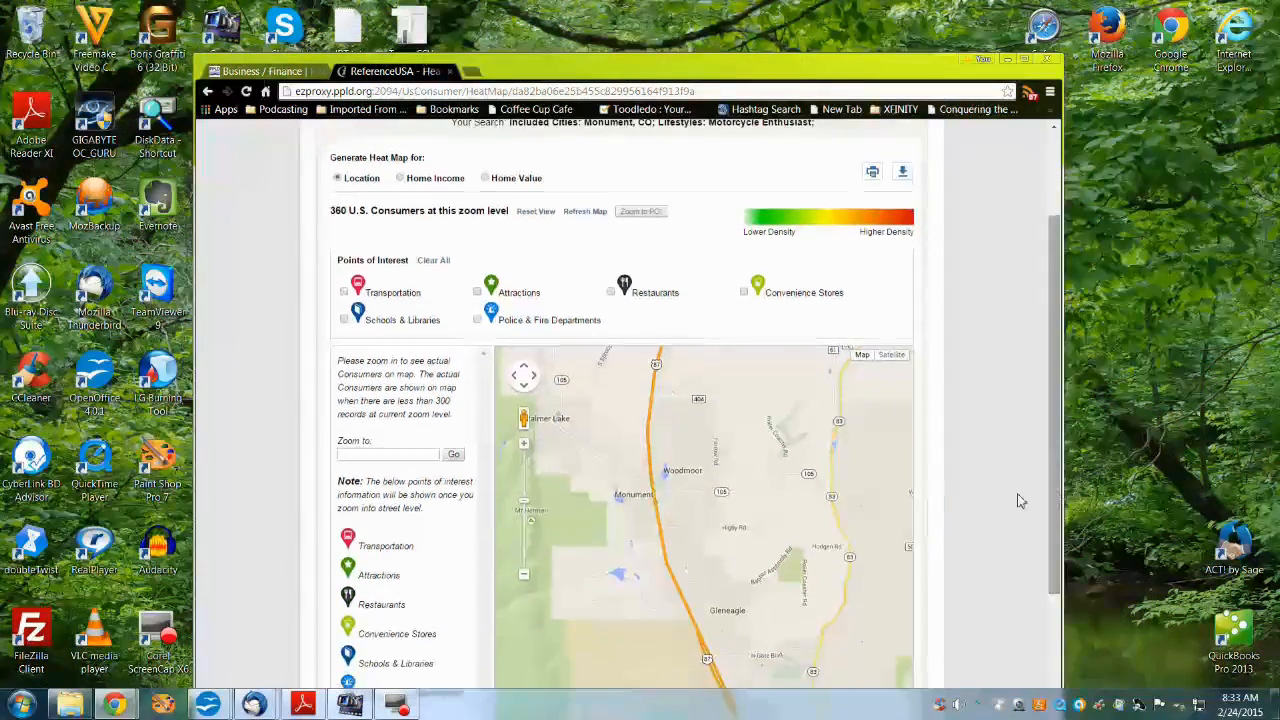
Zoom the heat map in to individual consumer markers in the neighborhoods around Higby Rd
scroll(686, 505, "up", 1)
scroll(686, 505, "up", 1)
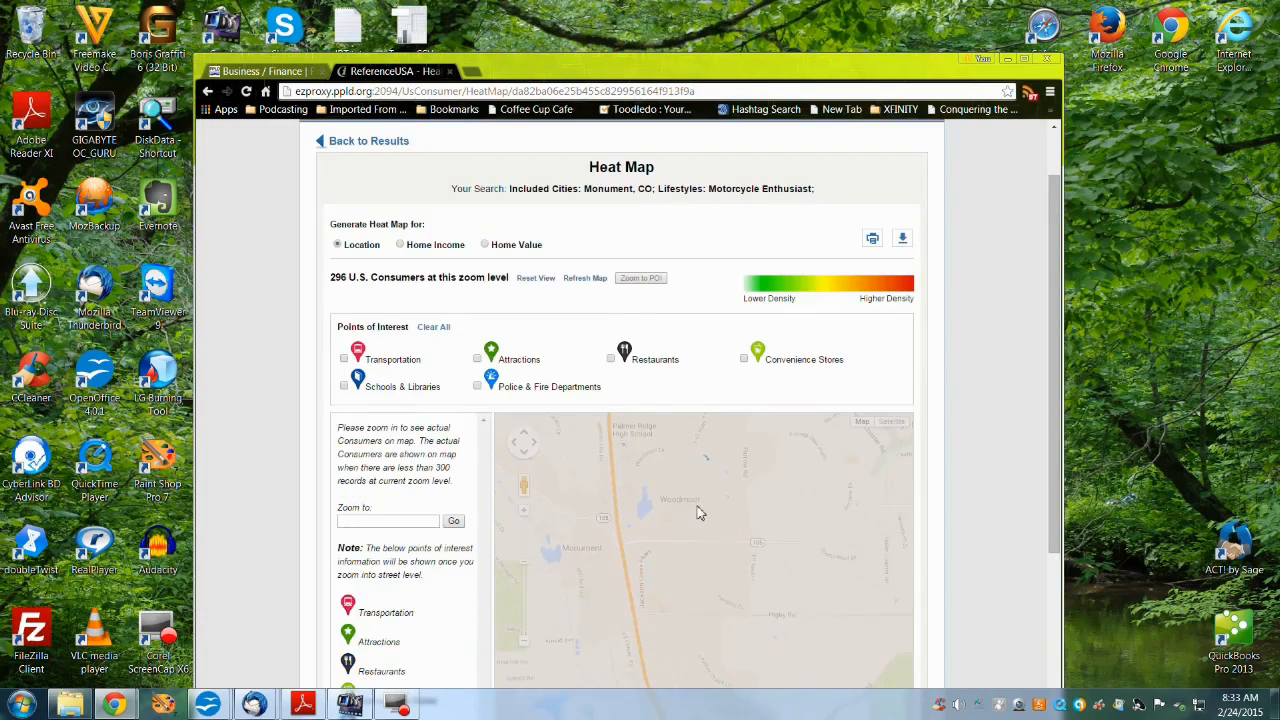
left_click_drag(670, 518, 638, 484)
scroll(712, 520, "up", 2)
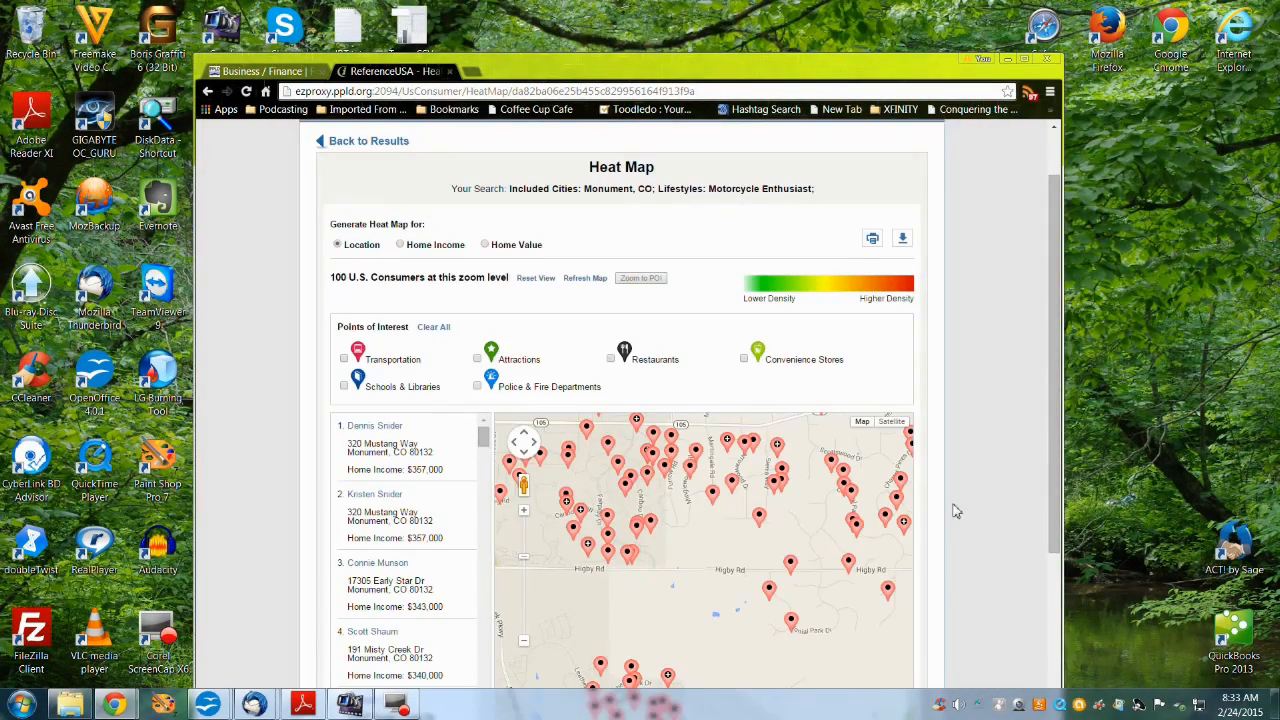
left_click_drag(1048, 424, 1052, 473)
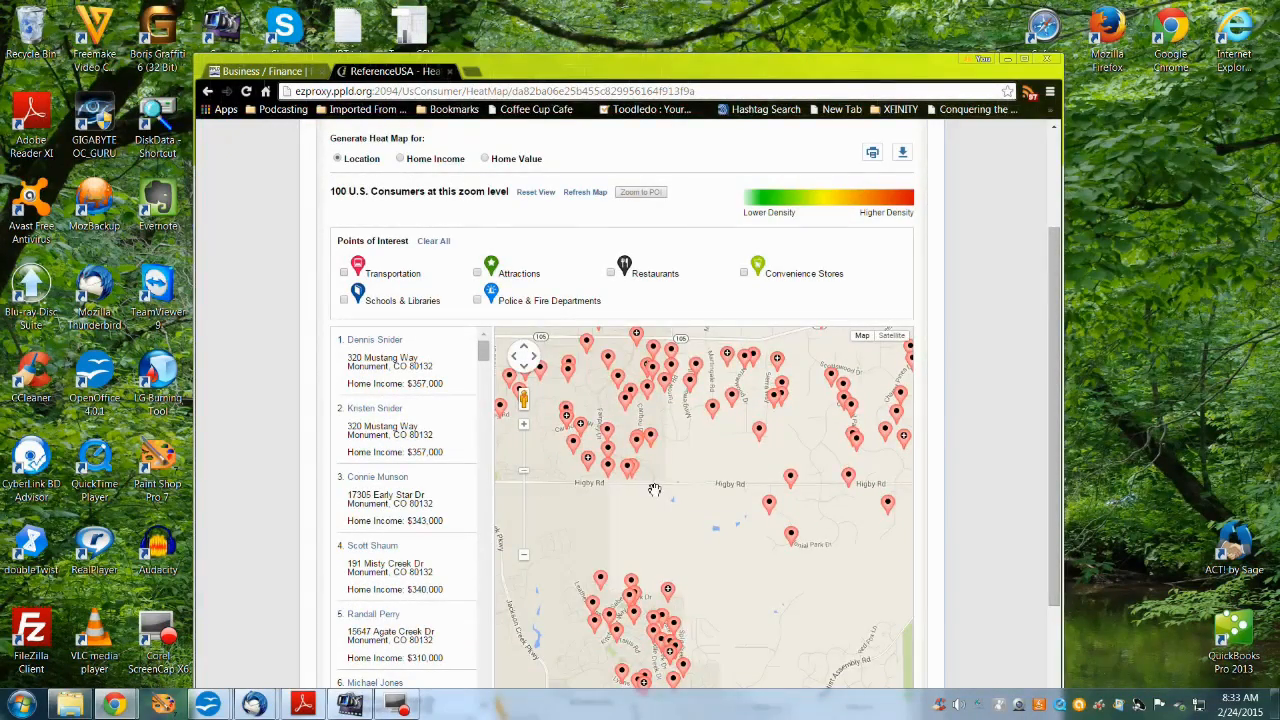
scroll(652, 481, "up", 2)
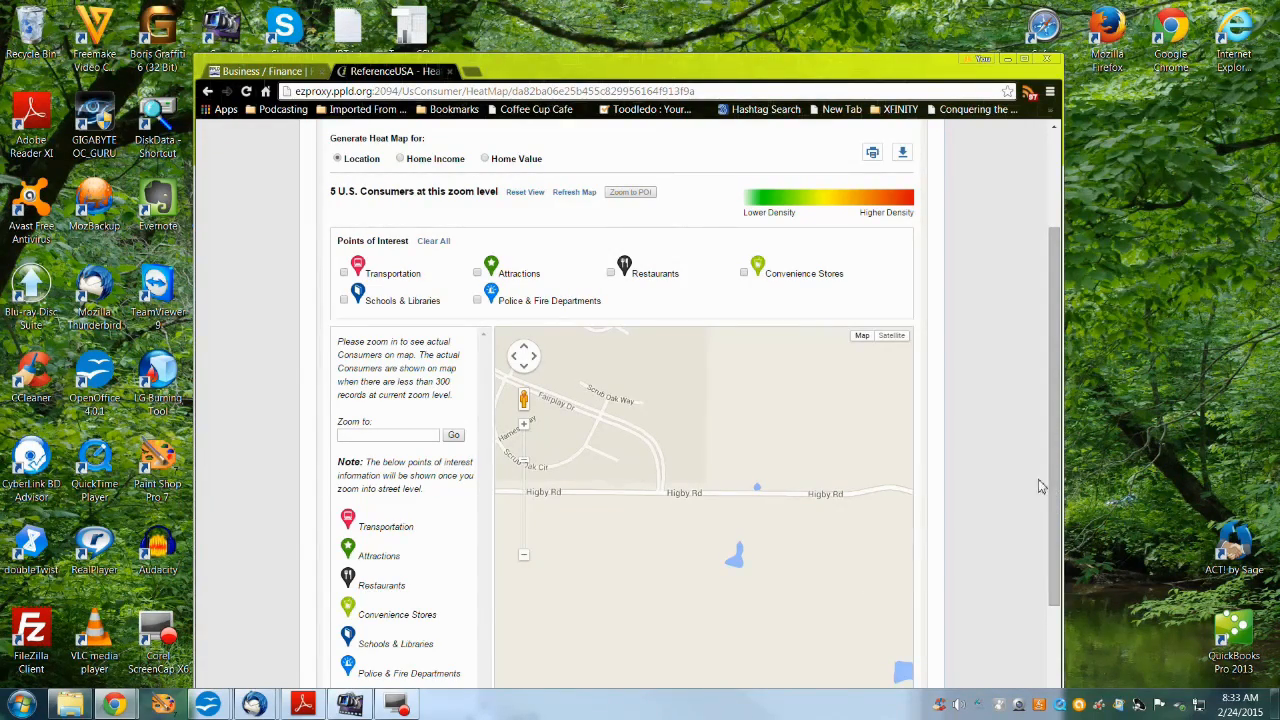
scroll(765, 405, "down", 1)
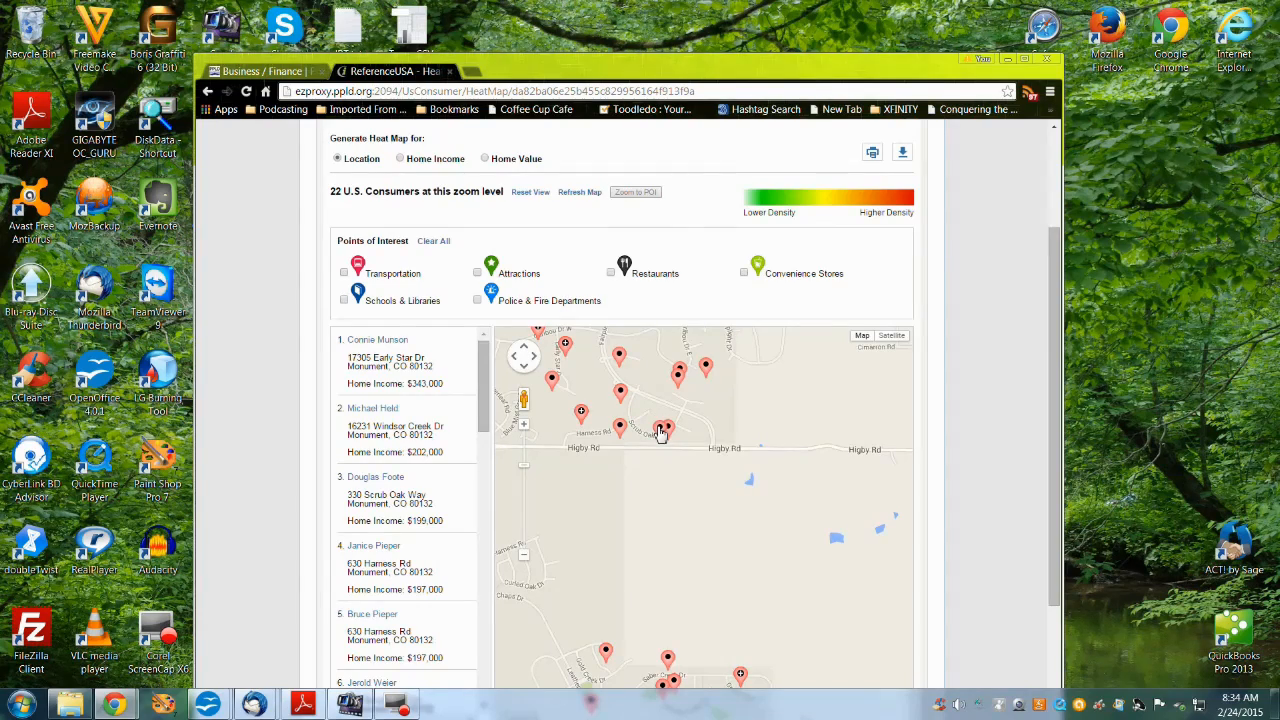
Examine the consumer markers north of Higby Rd and the accompanying list of addresses and home incomes
mouse_move(661, 433)
scroll(1058, 408, "up", 1)
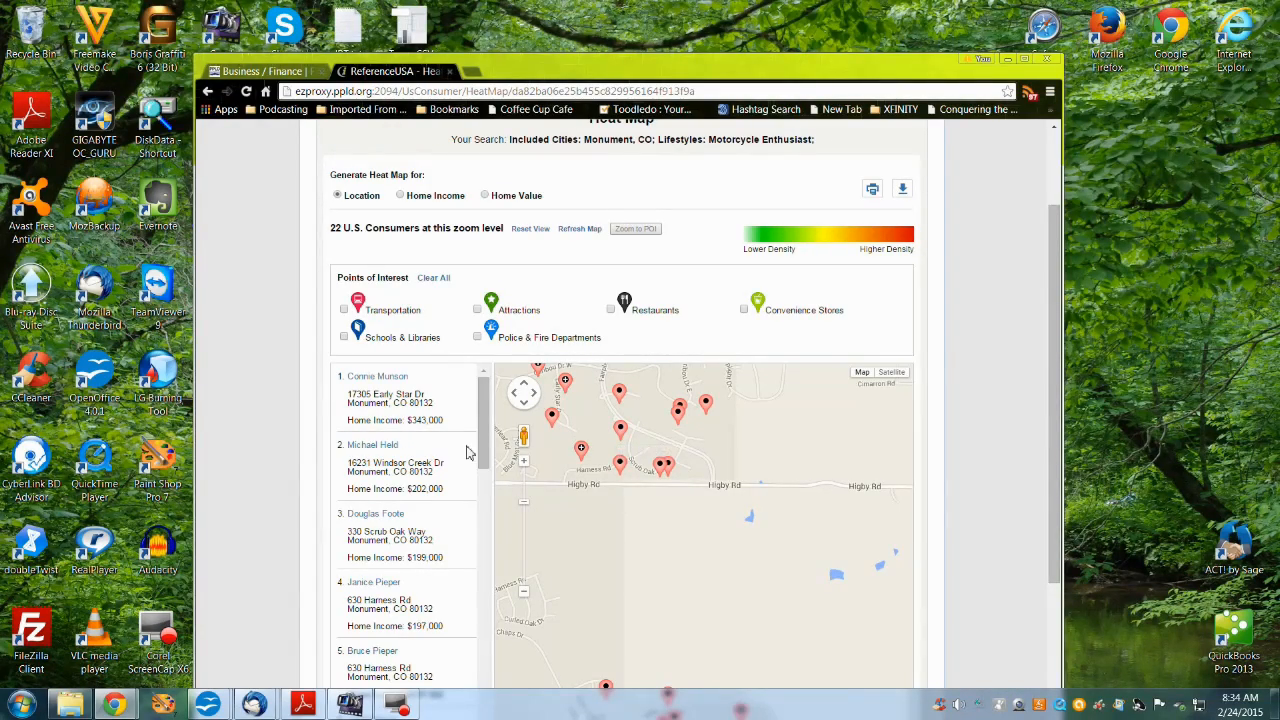
left_click_drag(487, 440, 485, 405)
left_click_drag(1062, 278, 1056, 230)
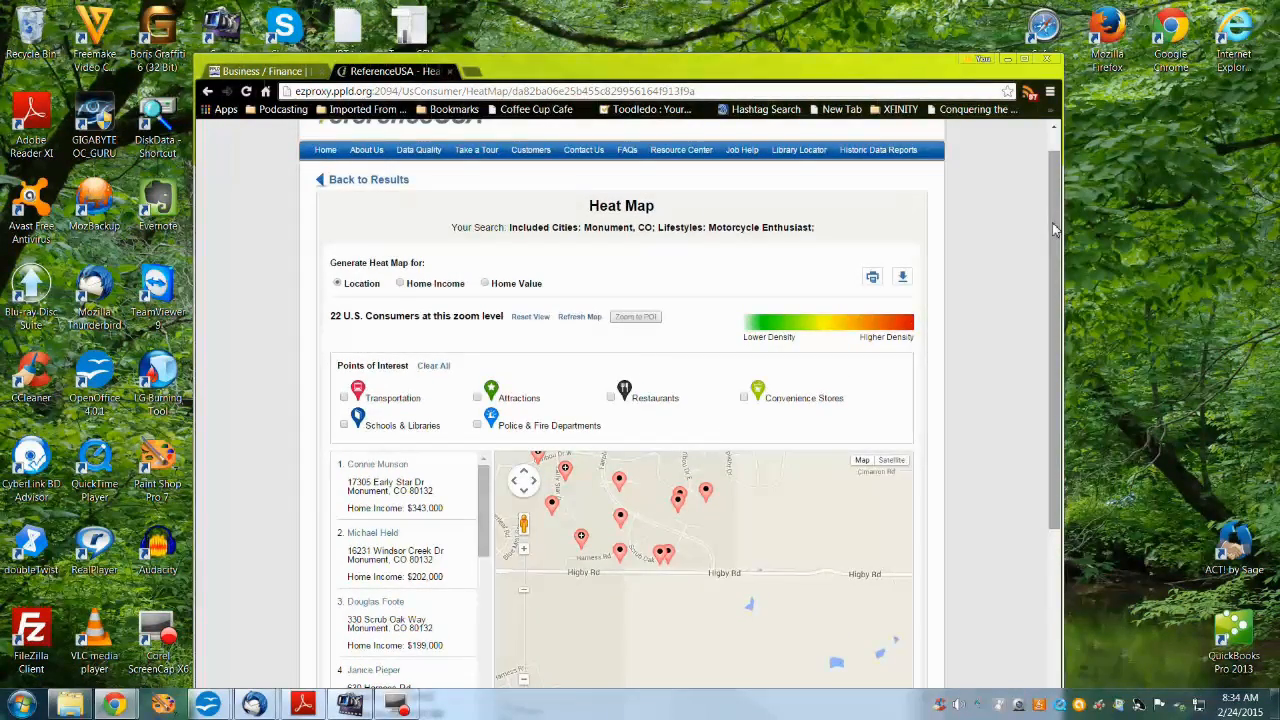